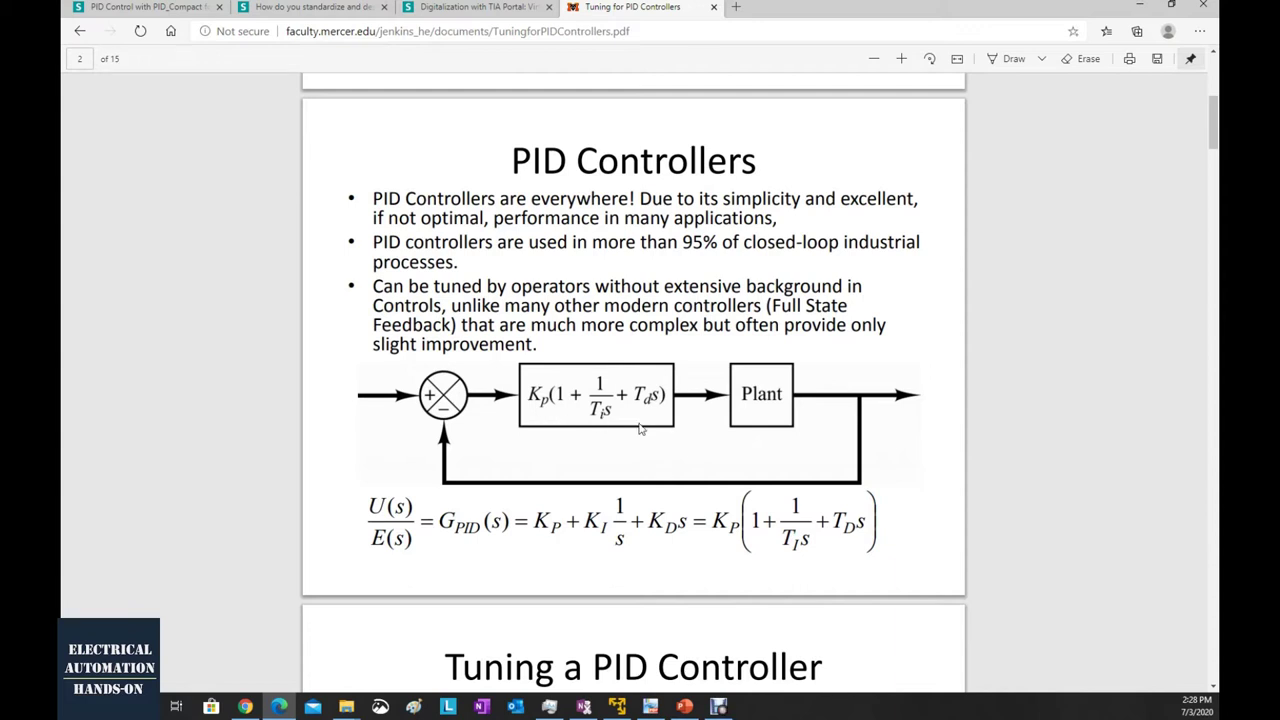
# Read the tuning PDF from the PID controller overview and parameter effects through the Ziegler–Nichols first method's tuning table.
pyautogui.scroll(-10, 640, 428)
pyautogui.scroll(-4, 640, 428)
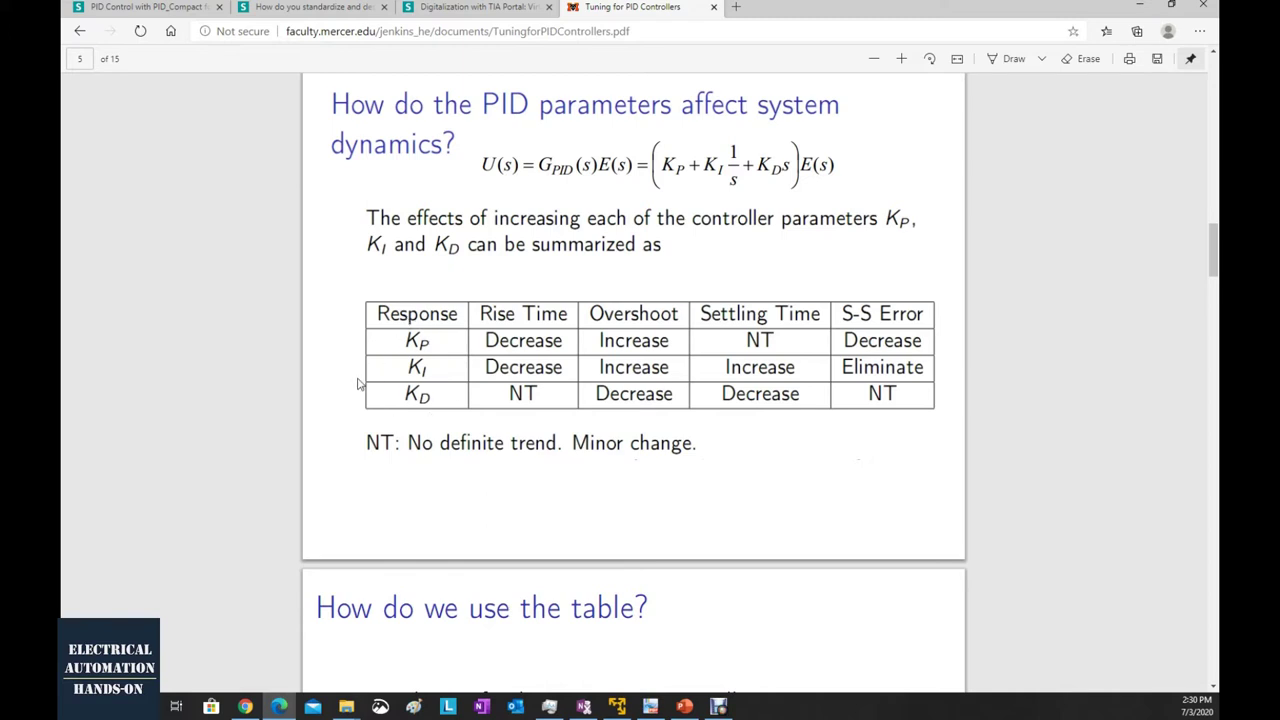
pyautogui.scroll(-1, 359, 384)
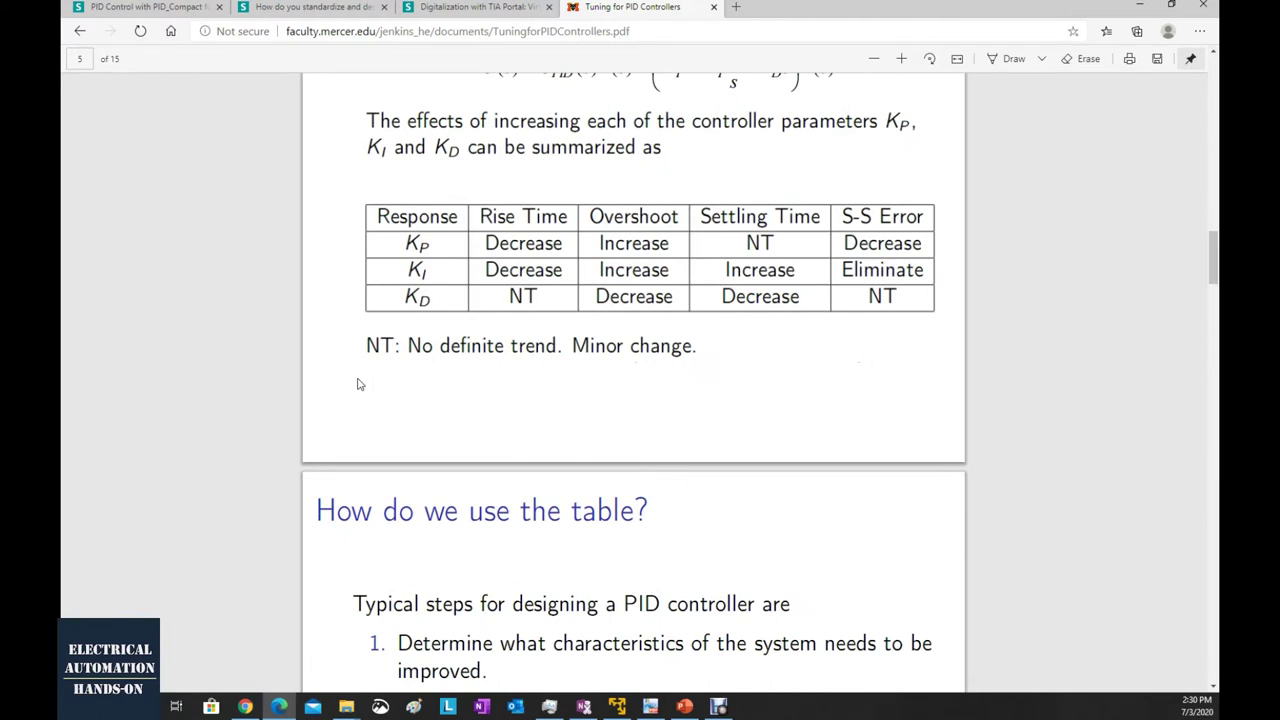
pyautogui.scroll(-5, 359, 384)
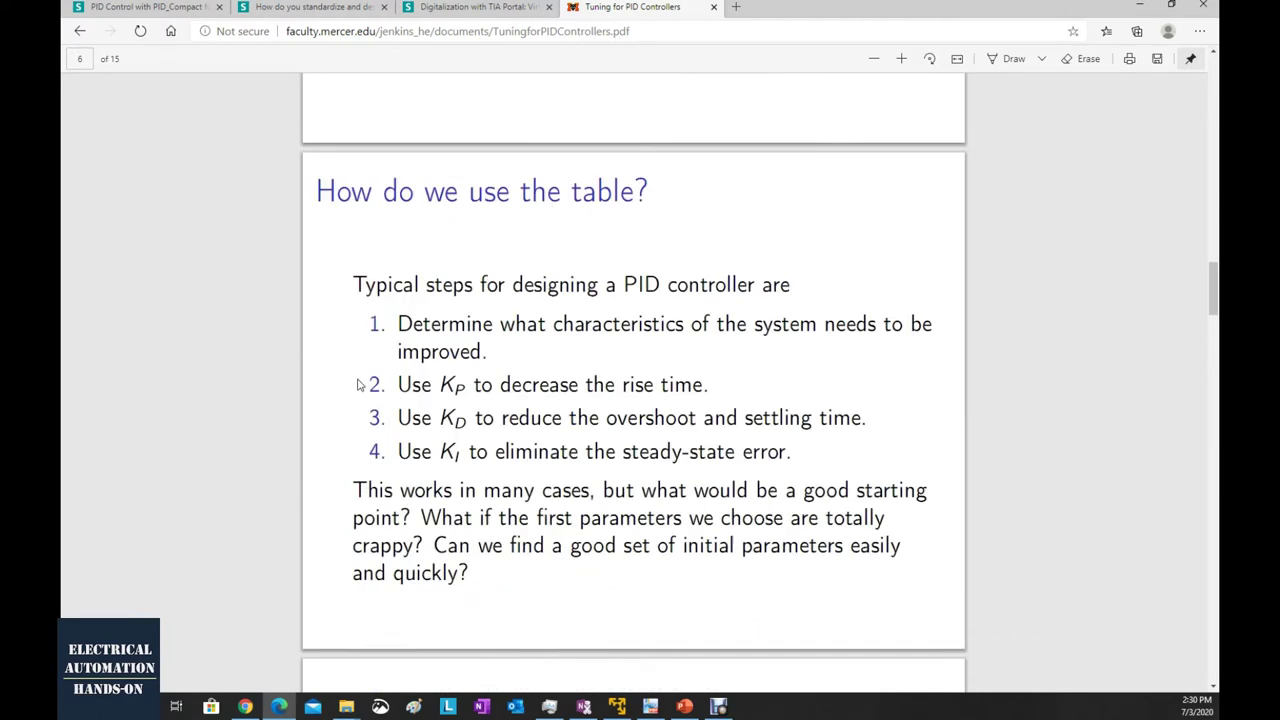
pyautogui.scroll(-3, 531, 411)
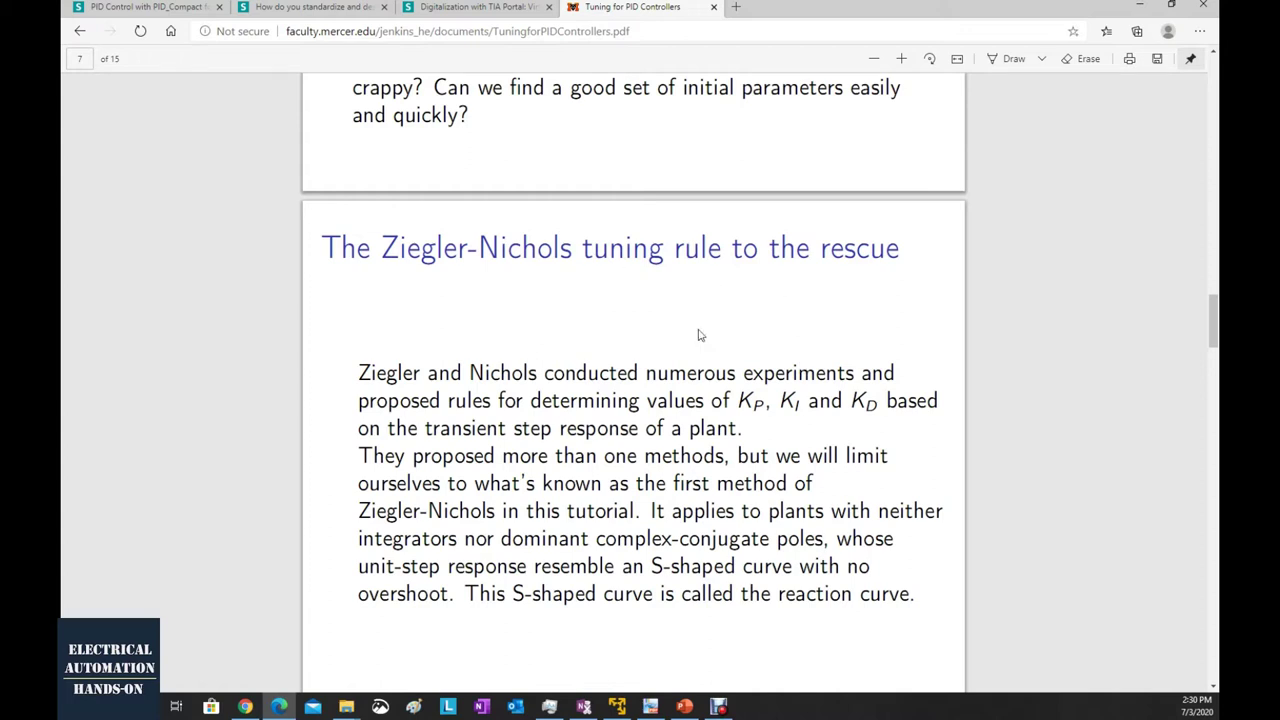
pyautogui.scroll(-5, 612, 350)
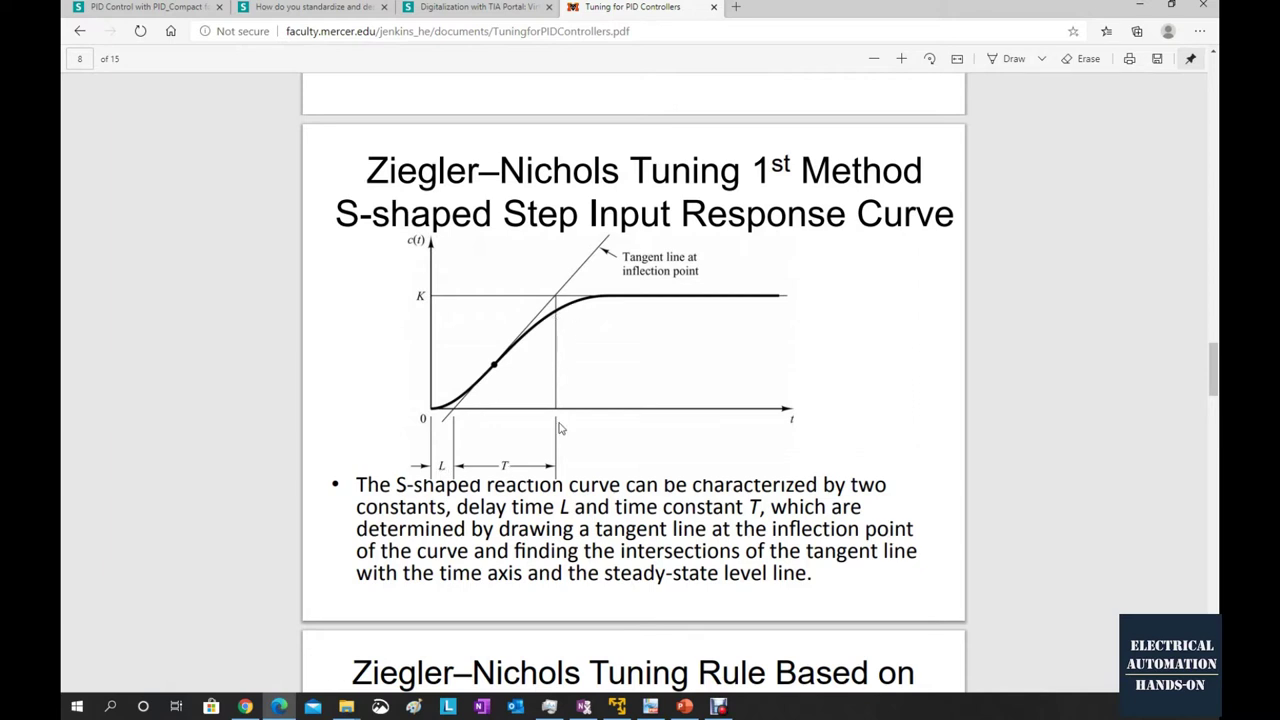
pyautogui.scroll(-3, 565, 420)
pyautogui.scroll(-2, 565, 407)
pyautogui.scroll(1, 565, 407)
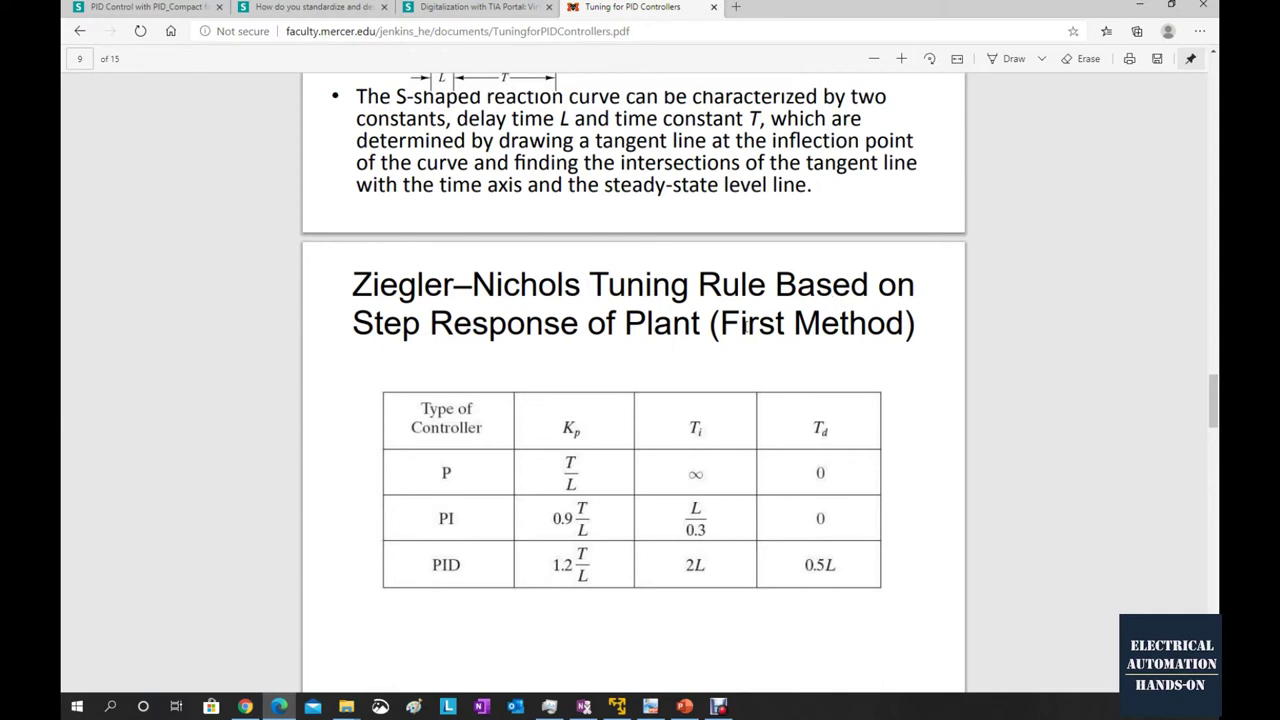
# Examine the Ziegler–Nichols second method slides, including the sustained oscillation graph and the gain estimator chart.
pyautogui.scroll(-6, 893, 354)
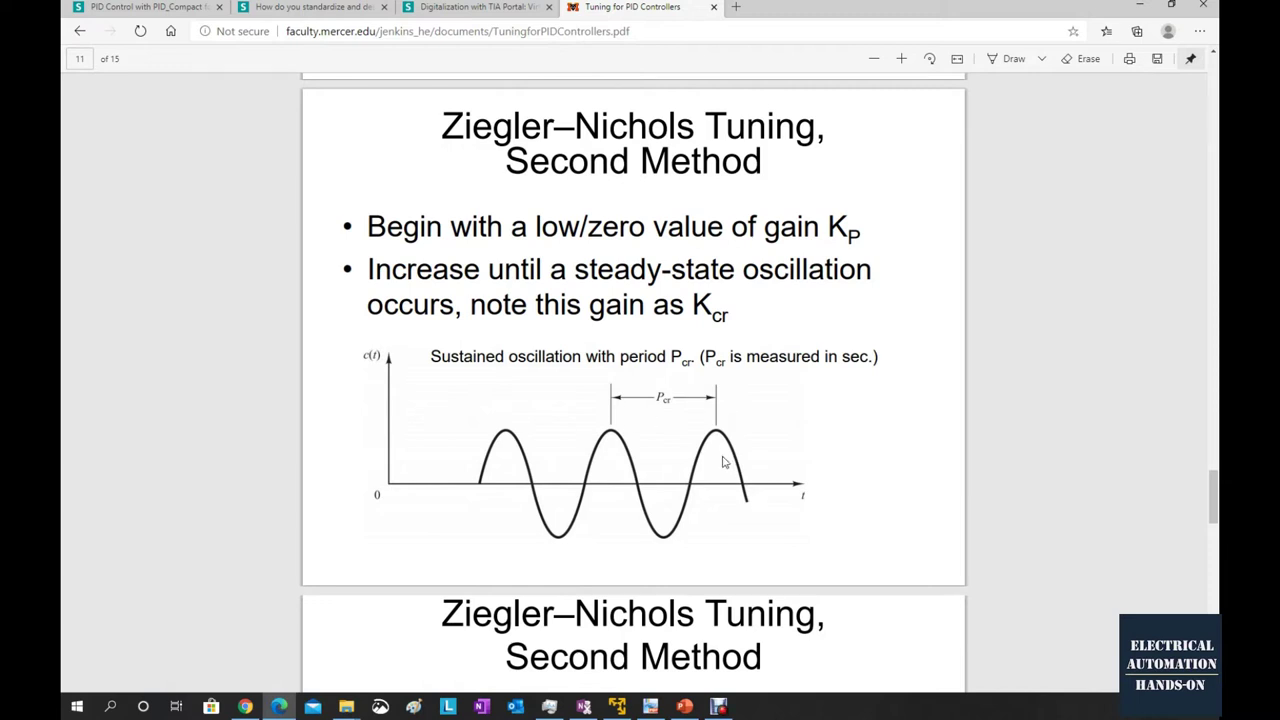
pyautogui.scroll(-4, 724, 460)
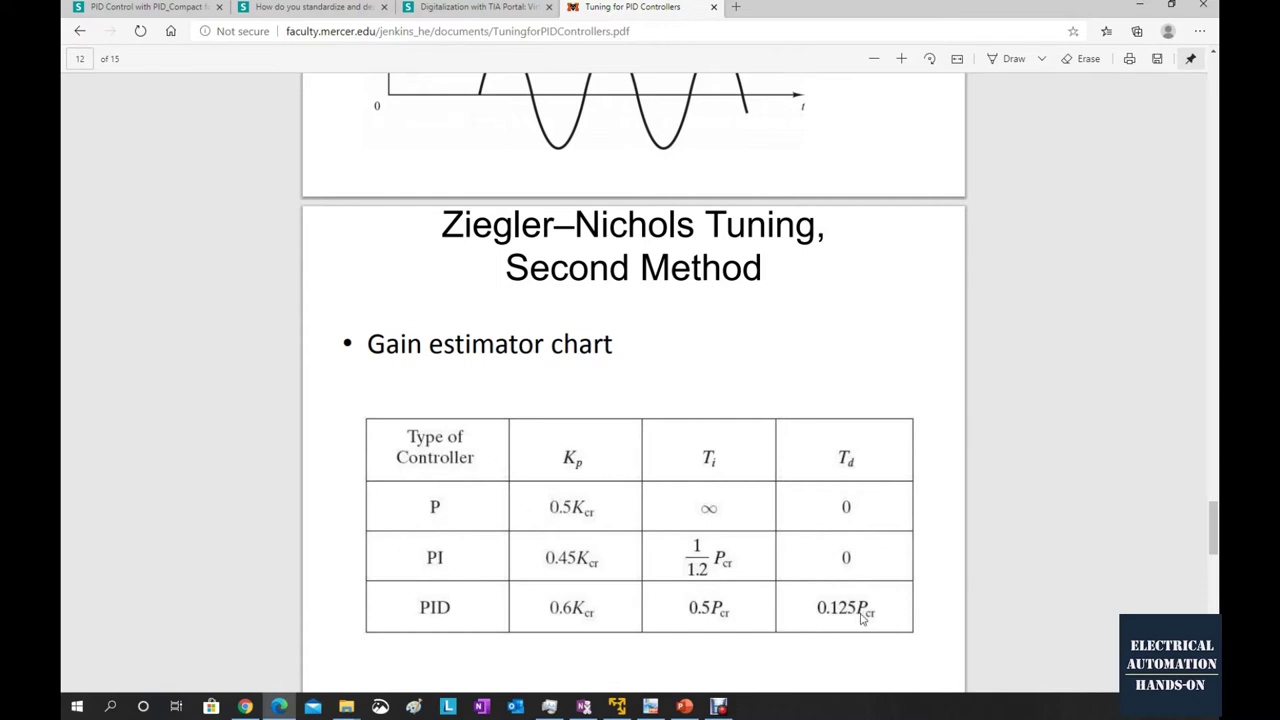
pyautogui.scroll(3, 949, 448)
pyautogui.scroll(-1, 897, 457)
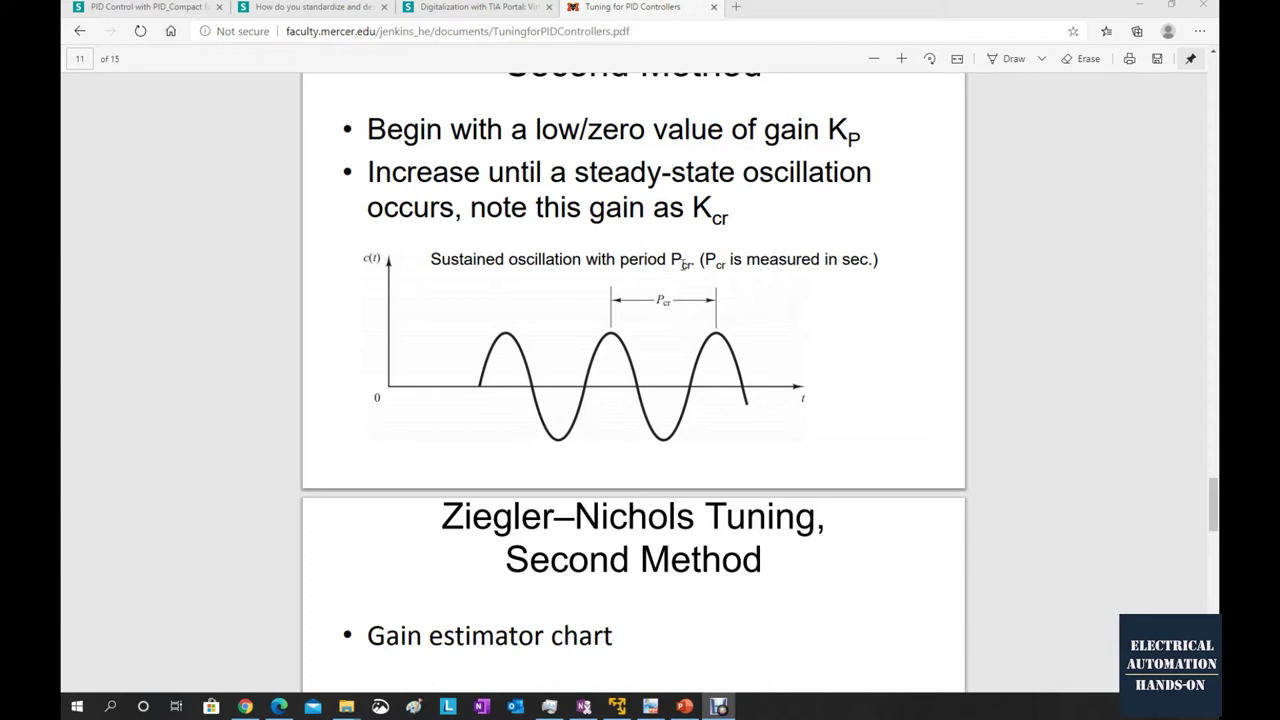
pyautogui.scroll(3, 686, 262)
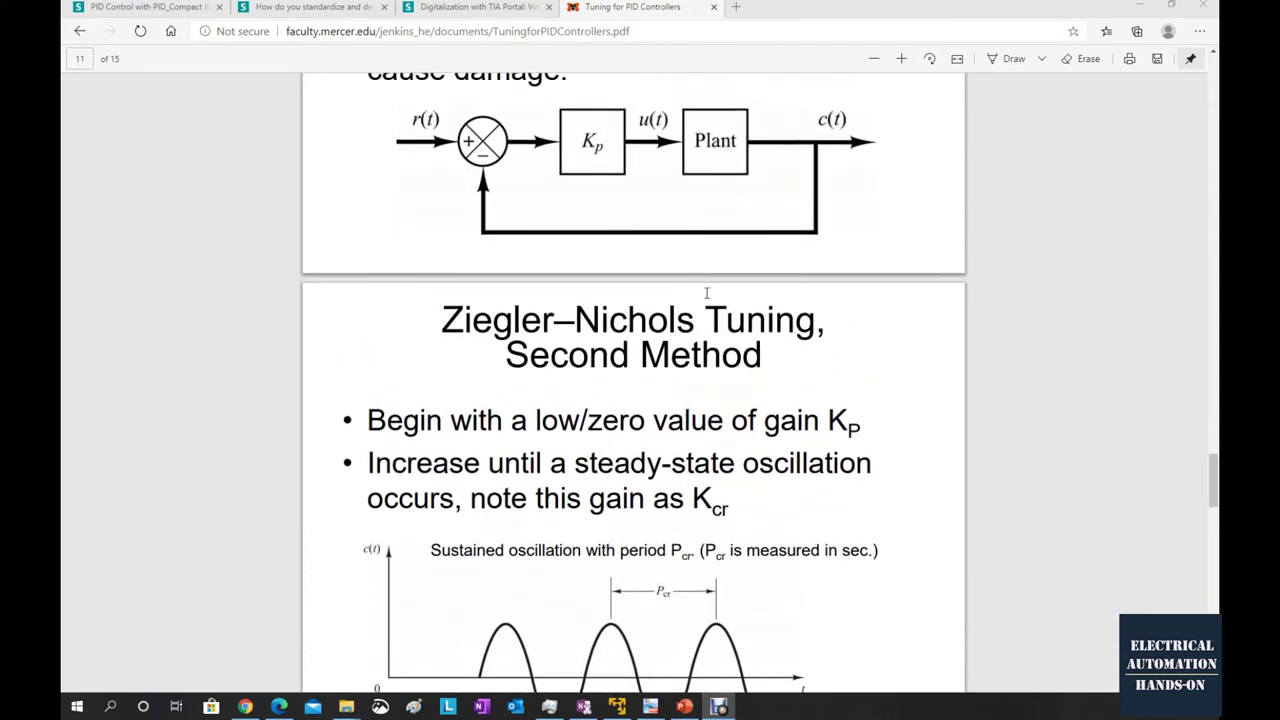
pyautogui.scroll(-2, 612, 380)
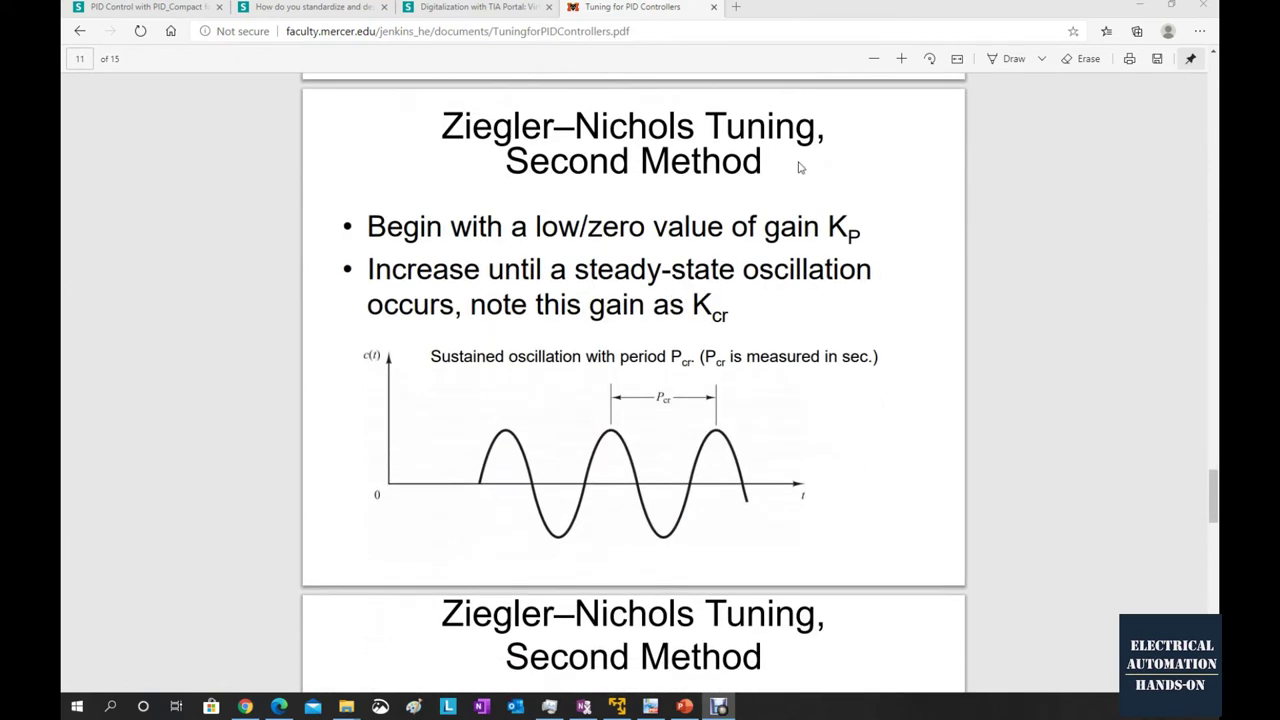
pyautogui.scroll(-4, 790, 260)
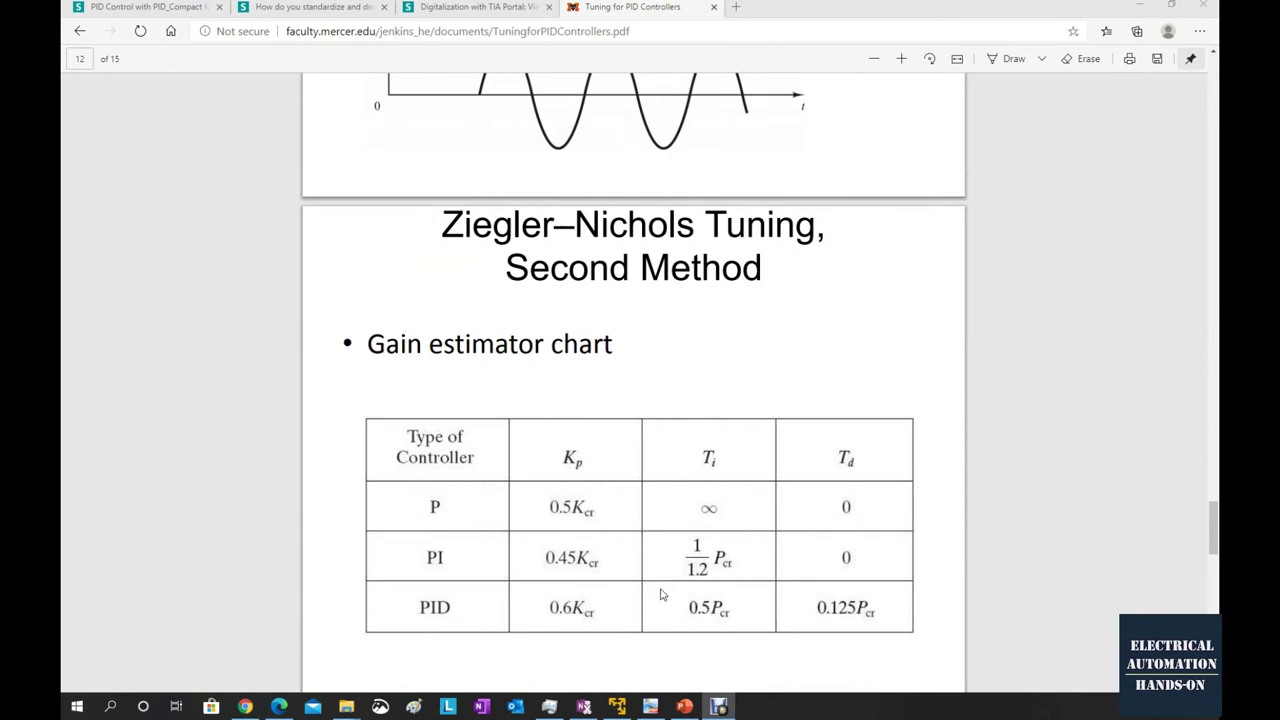
# Switch to TIA Portal and check the cyclic time in the properties of CyclicInterrupt 1000ms [OB30].
pyautogui.click(621, 708)
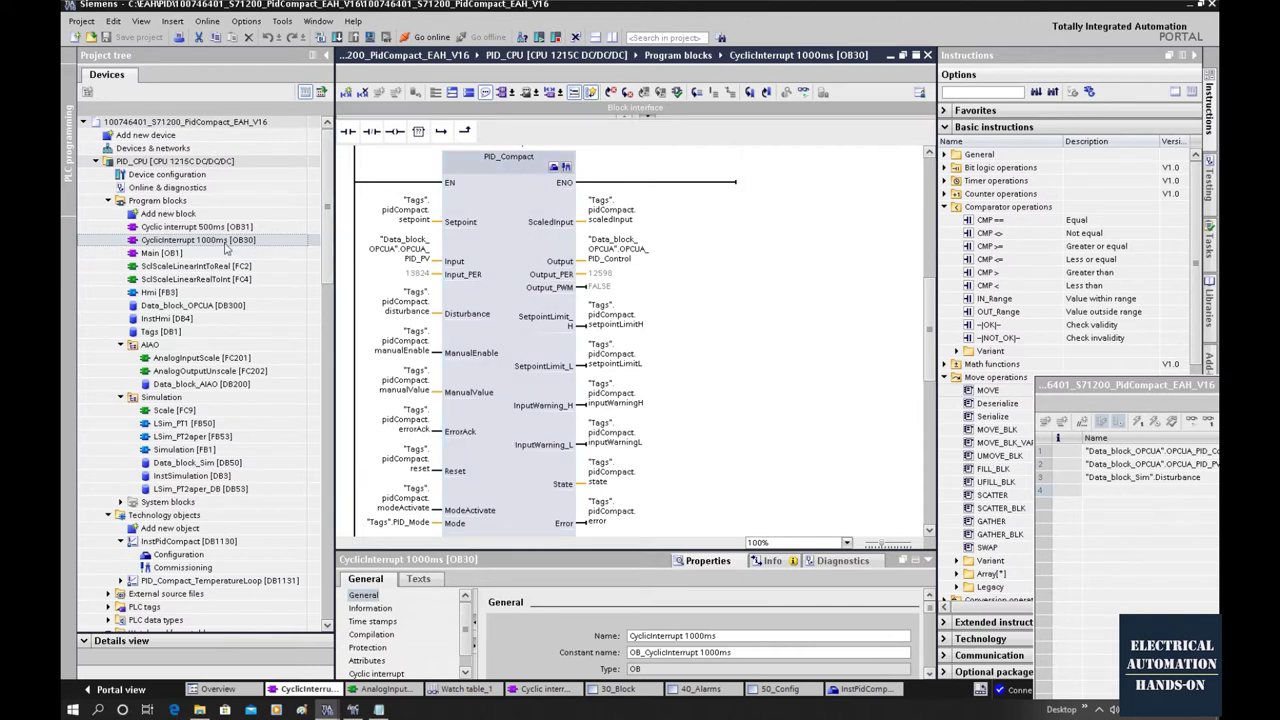
pyautogui.rightClick(226, 250)
pyautogui.click(352, 448)
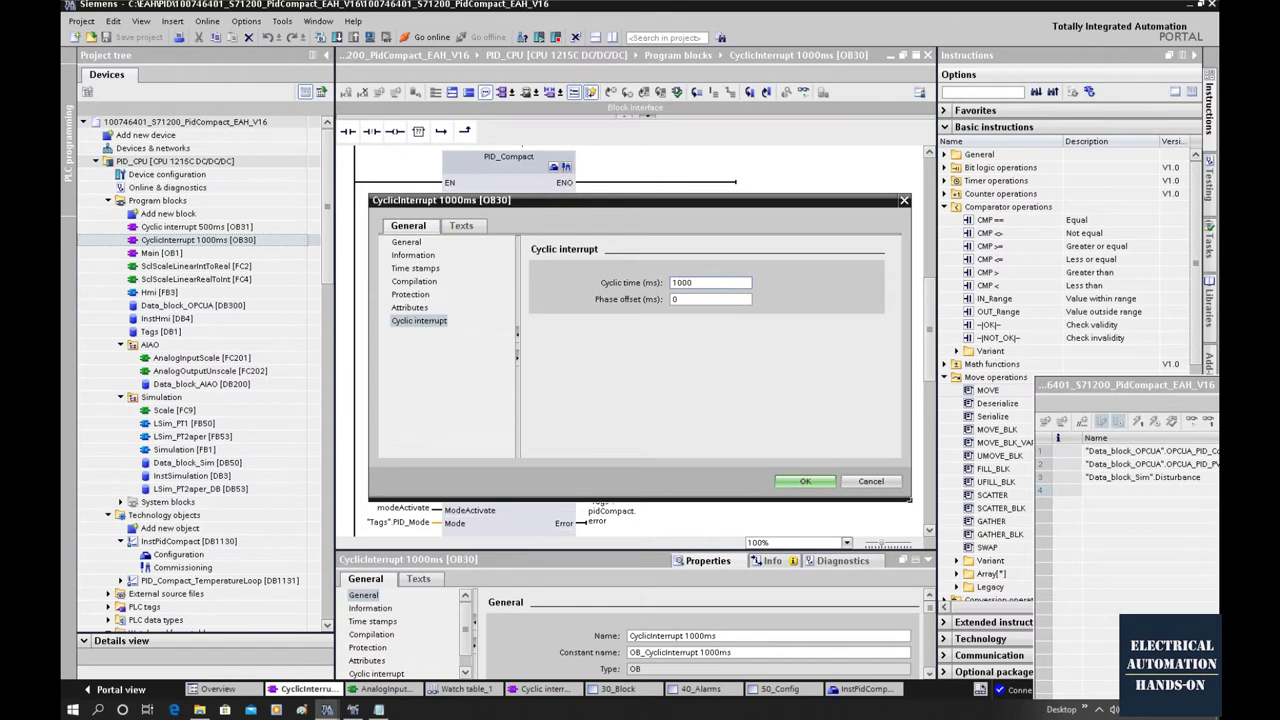
pyautogui.click(871, 483)
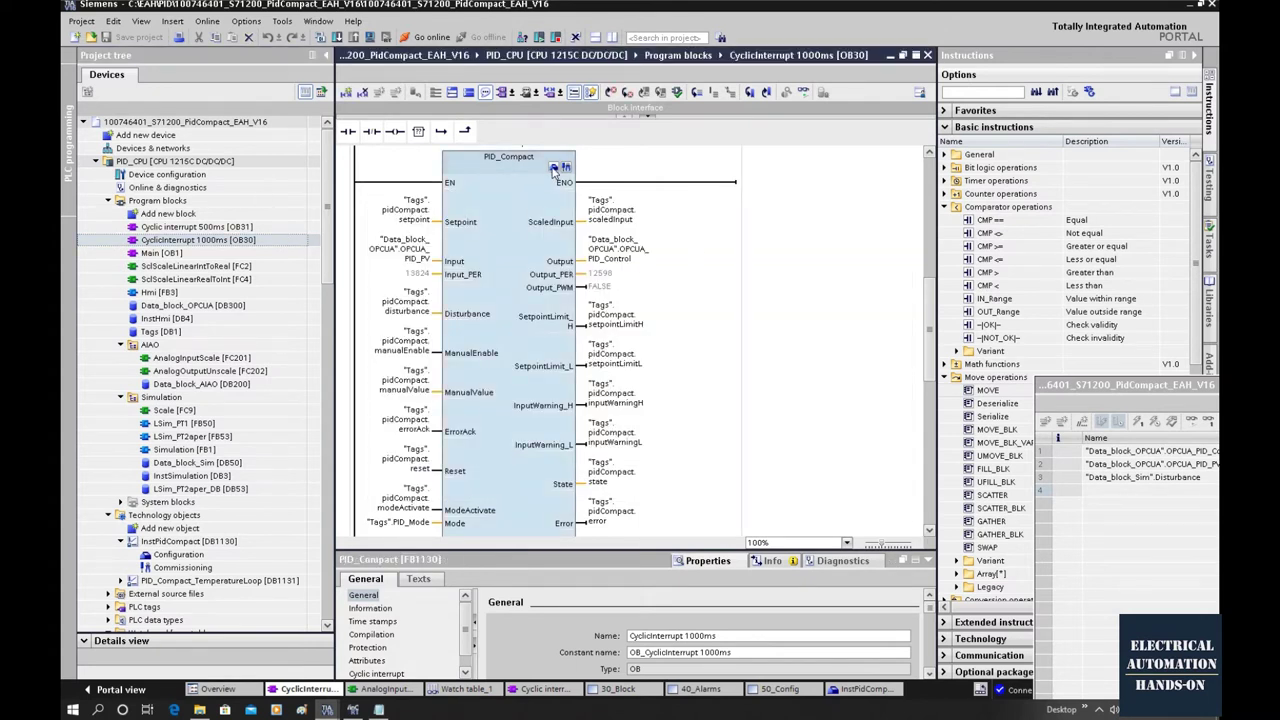
# Review the PID parameters in the PID_Compact configuration and compare them with the Ziegler–Nichols second method slide in the PDF.
pyautogui.click(554, 168)
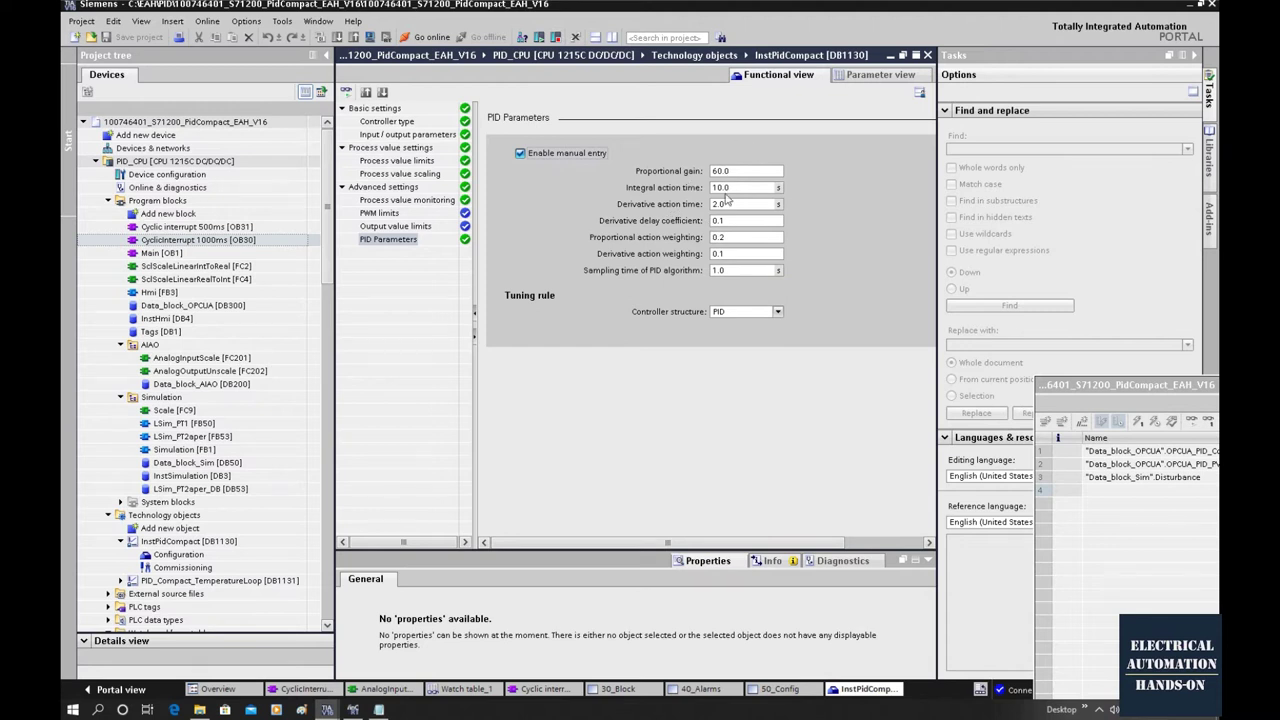
pyautogui.moveTo(737, 204)
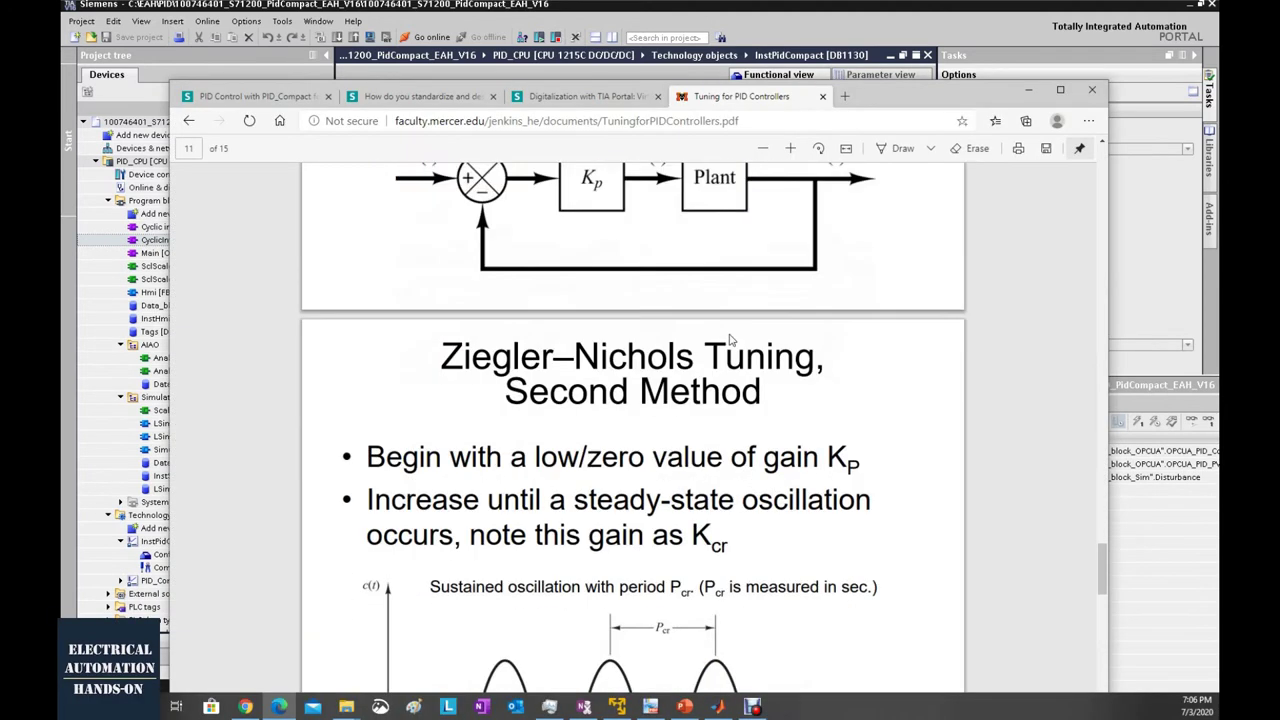
pyautogui.scroll(-2, 682, 312)
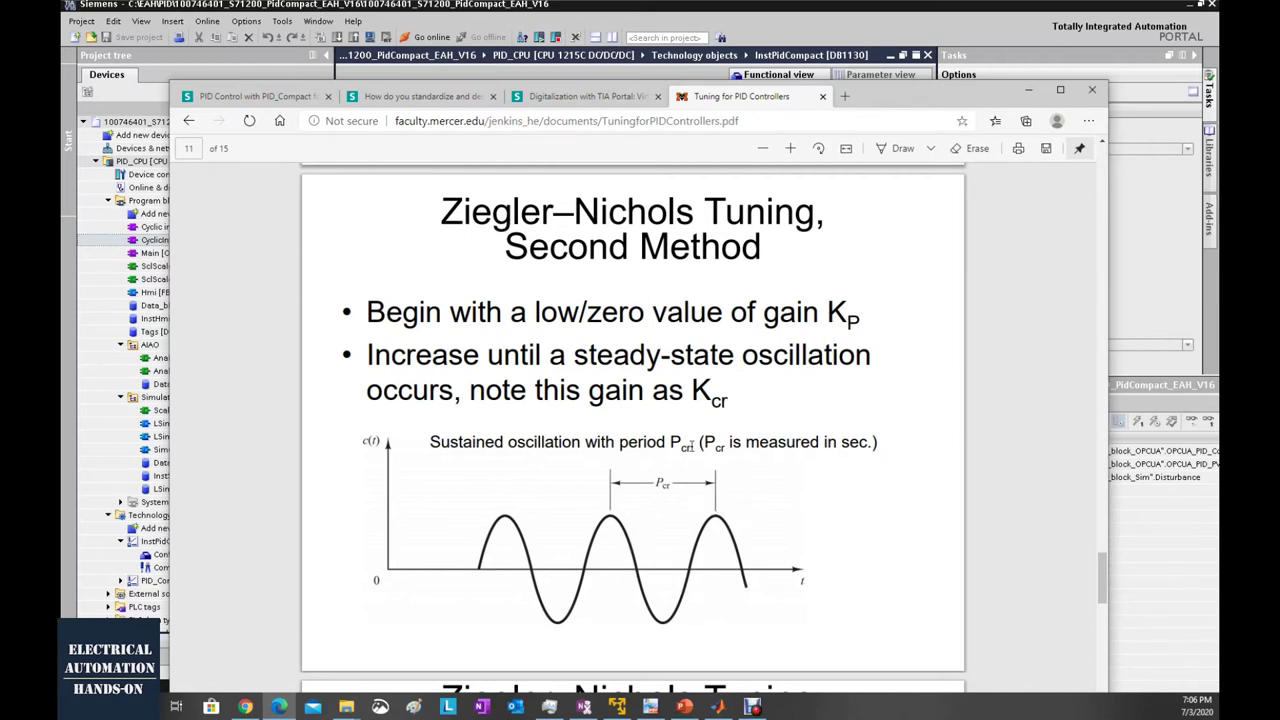
pyautogui.moveTo(1000, 94); pyautogui.dragTo(998, 70)
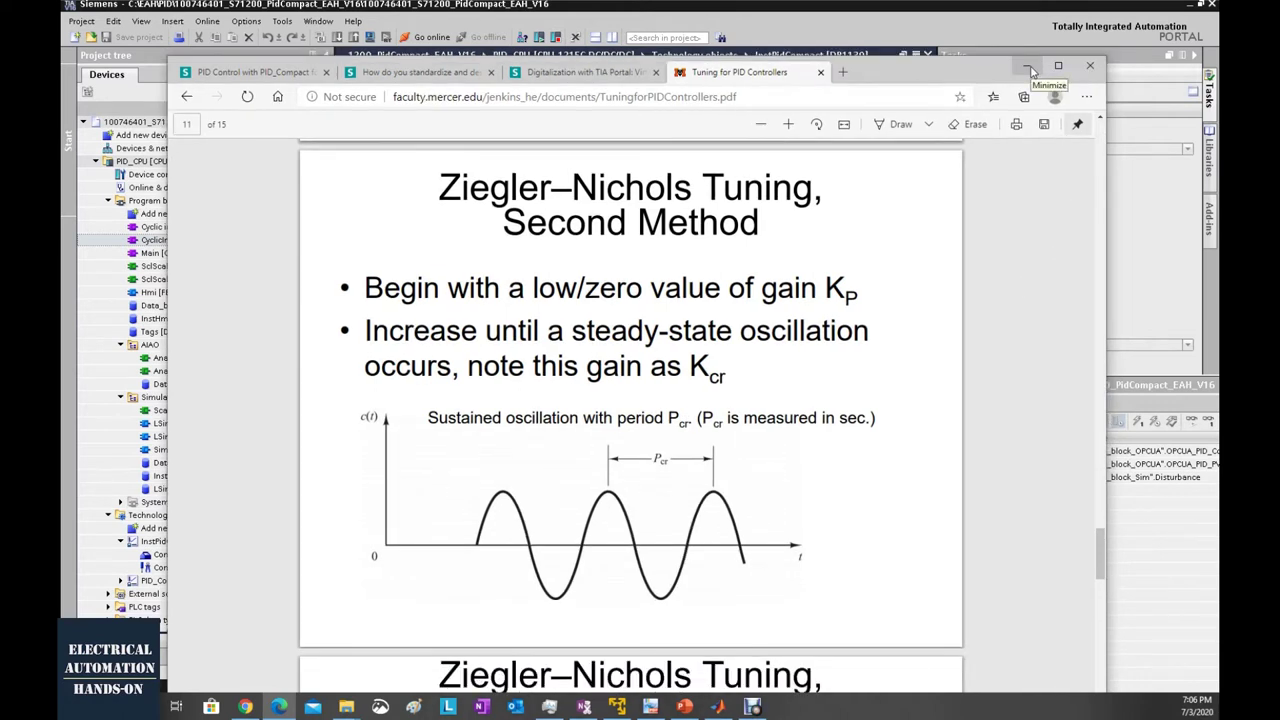
pyautogui.click(1030, 68)
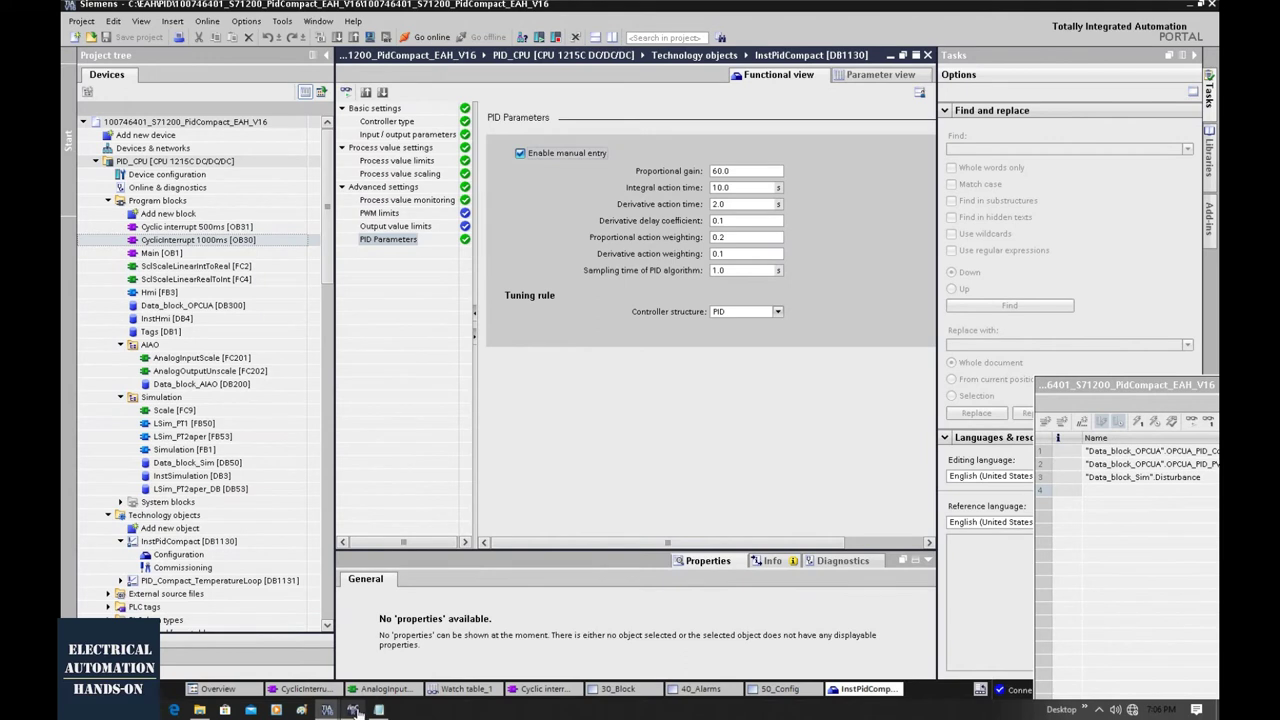
# Switch to the RT Simulator HMI and set the derivative action time Td to 0 s.
pyautogui.click(354, 710)
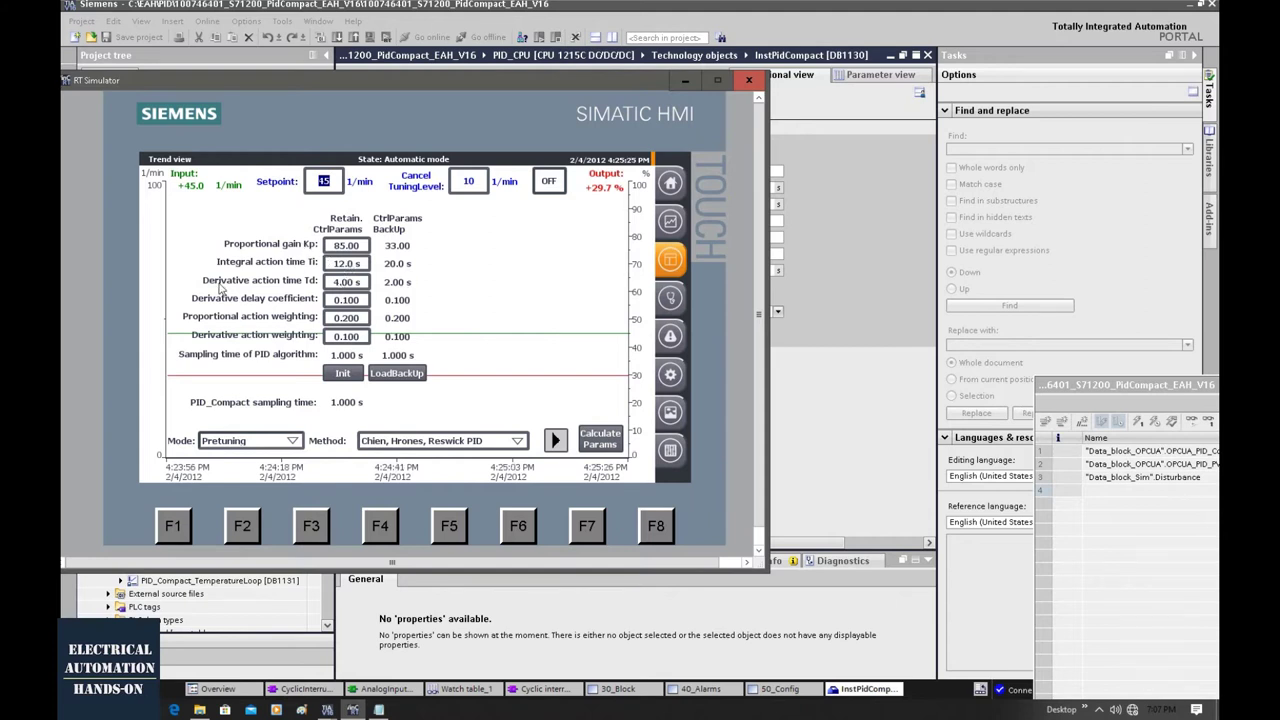
pyautogui.click(333, 287)
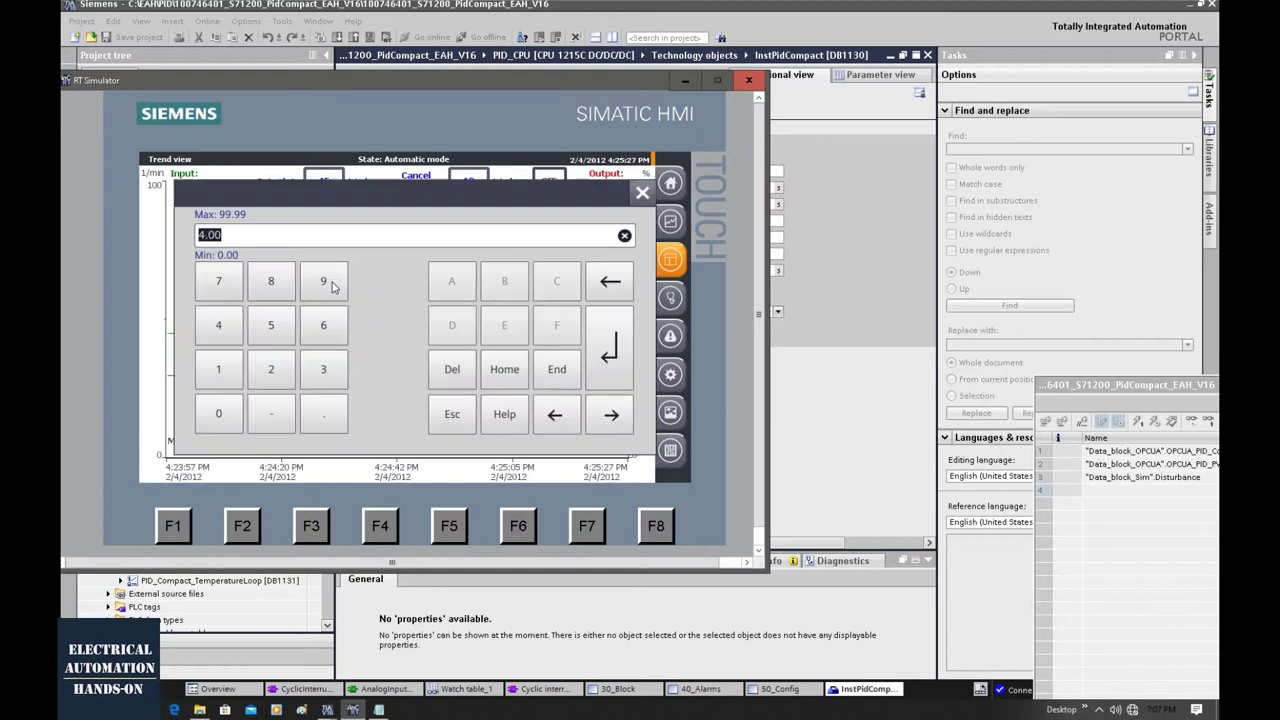
pyautogui.click(220, 416)
pyautogui.click(612, 370)
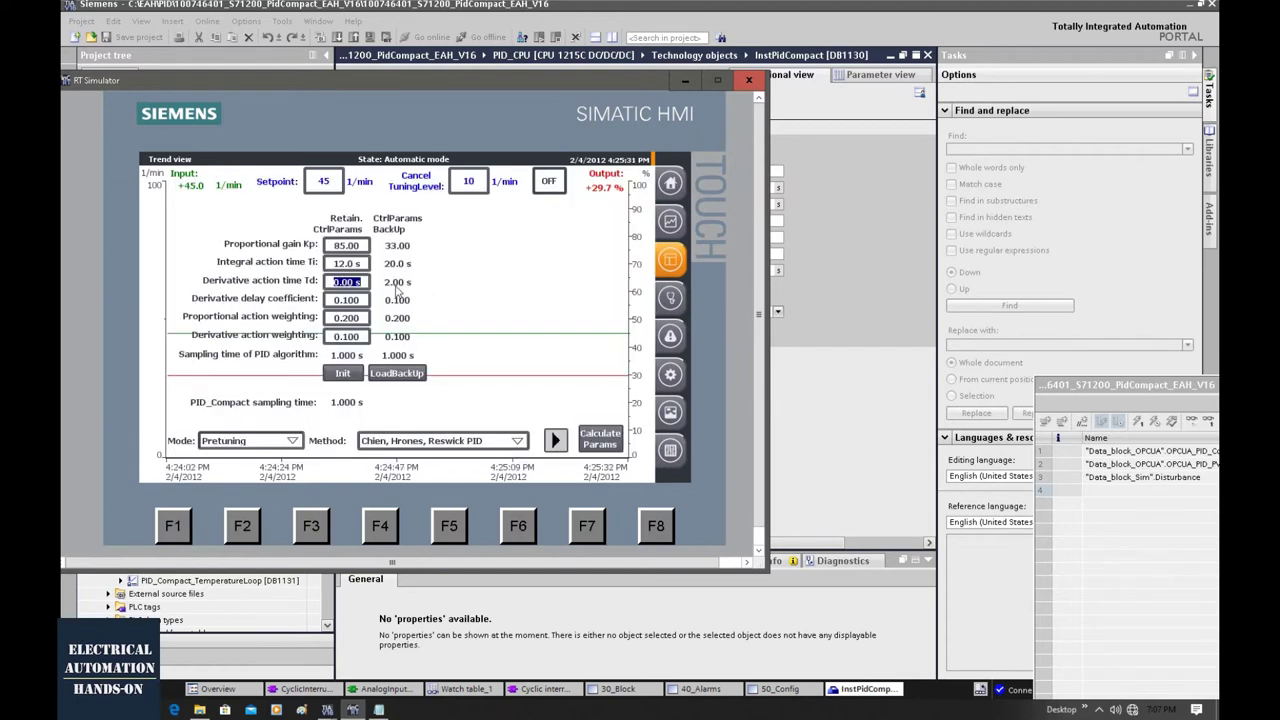
# Set the integral action time Ti to 500 s in the controller parameters.
pyautogui.click(352, 268)
pyautogui.click(280, 329)
pyautogui.click(222, 428)
pyautogui.click(222, 428)
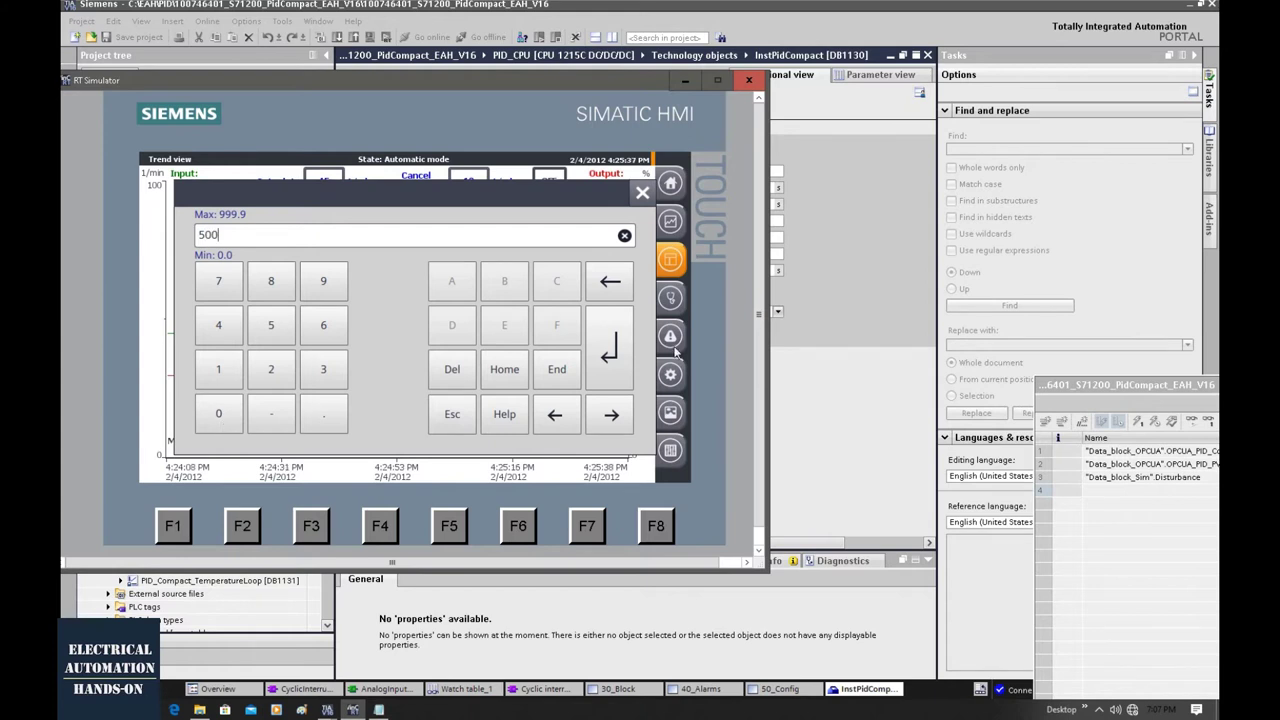
pyautogui.click(612, 352)
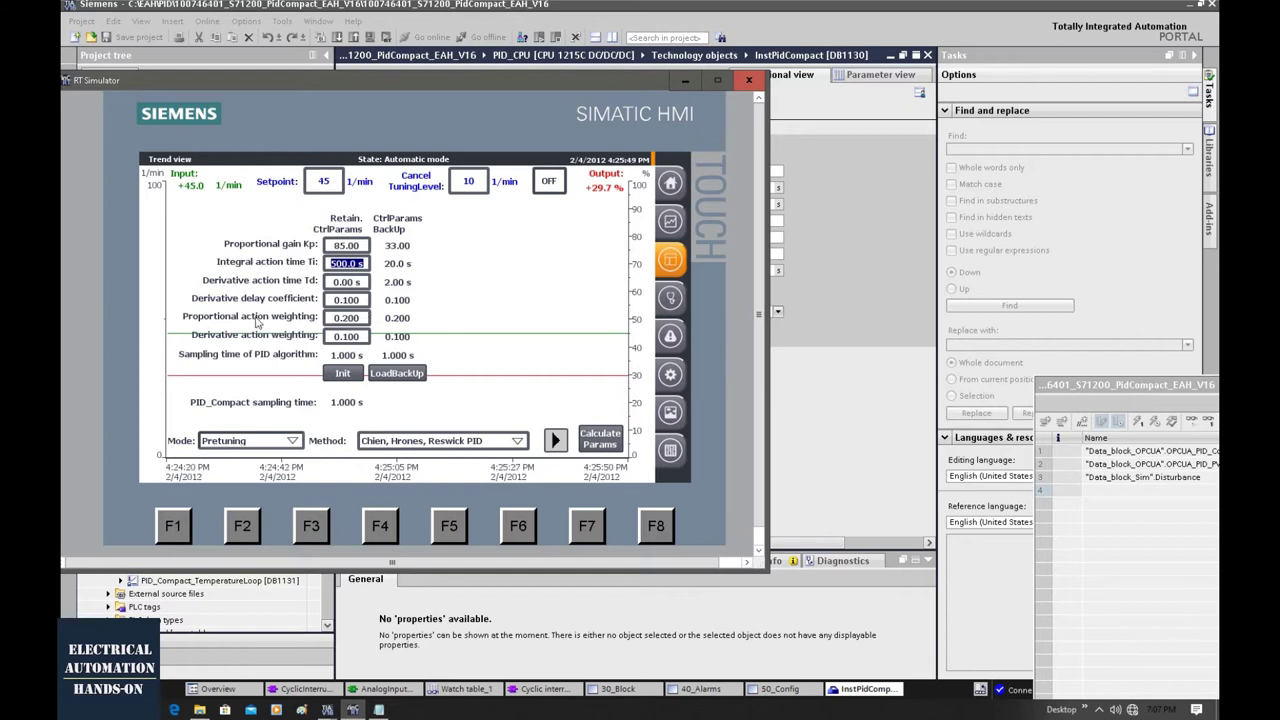
# Set the proportional action weighting to 1.0 in the controller parameters.
pyautogui.click(352, 322)
pyautogui.click(234, 370)
pyautogui.click(330, 428)
pyautogui.click(218, 413)
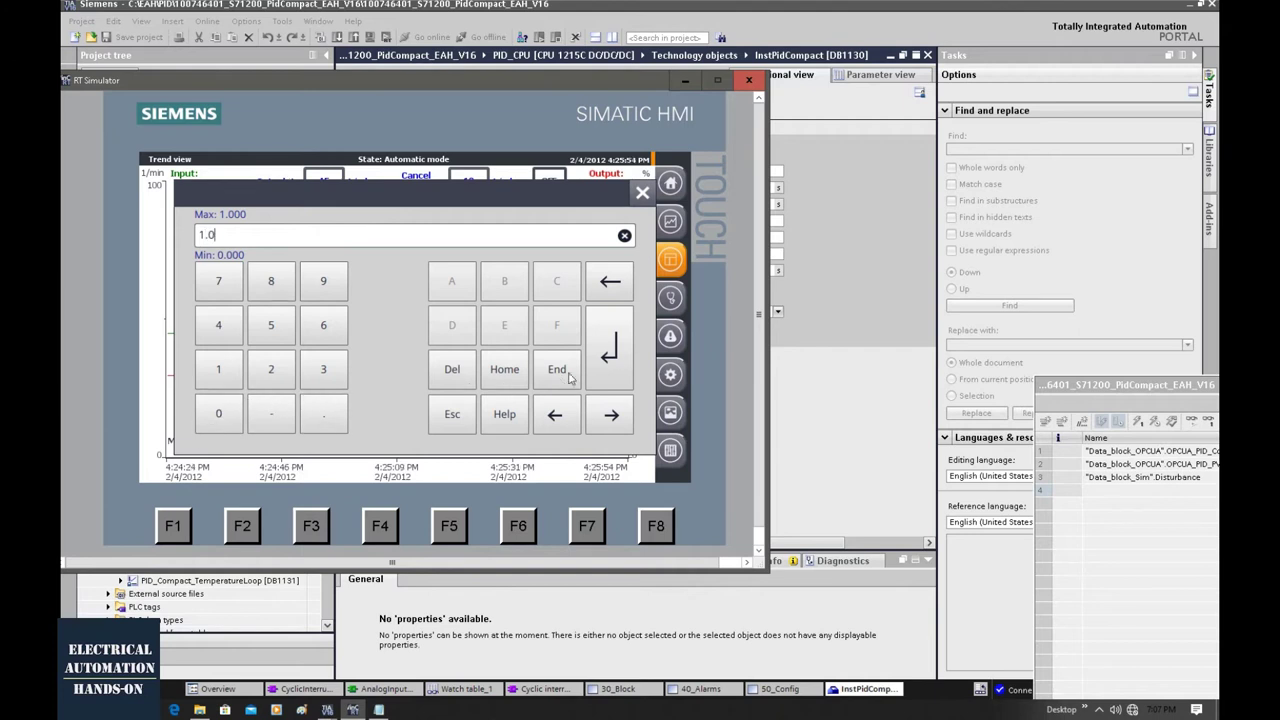
pyautogui.click(610, 350)
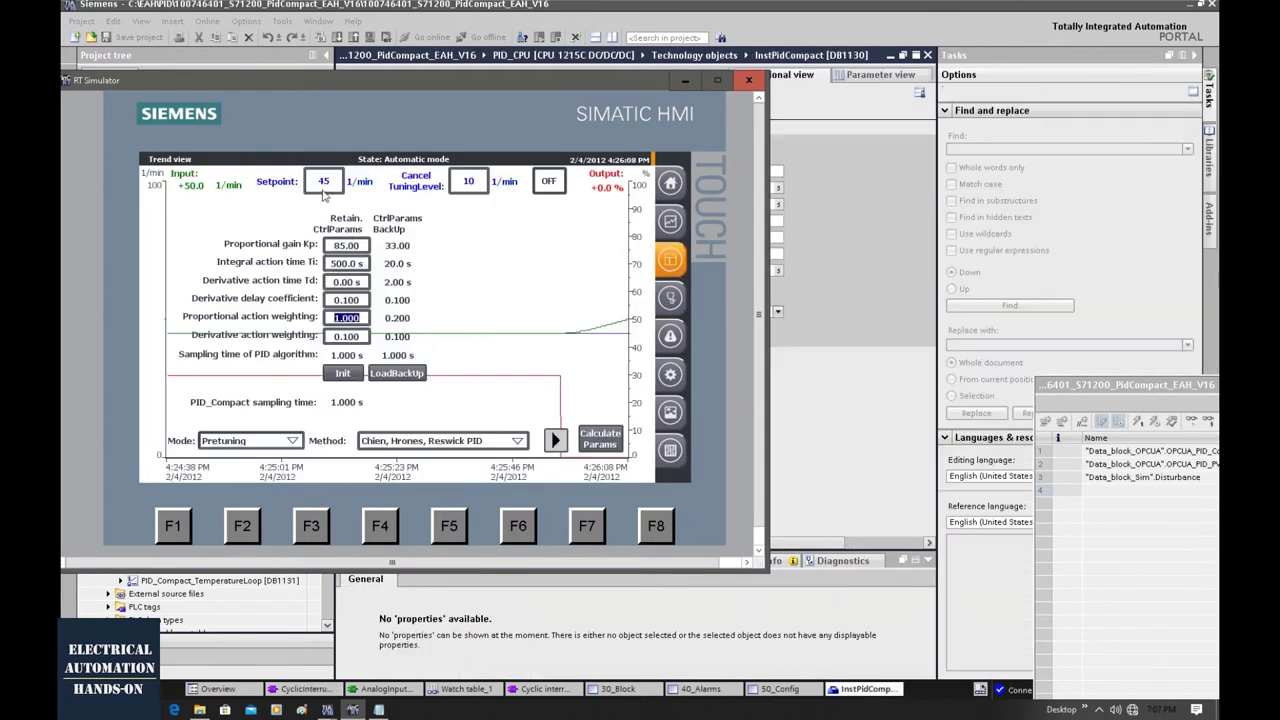
# Set the proportional gain Kp to 50 and the controller setpoint to 55.
pyautogui.click(343, 248)
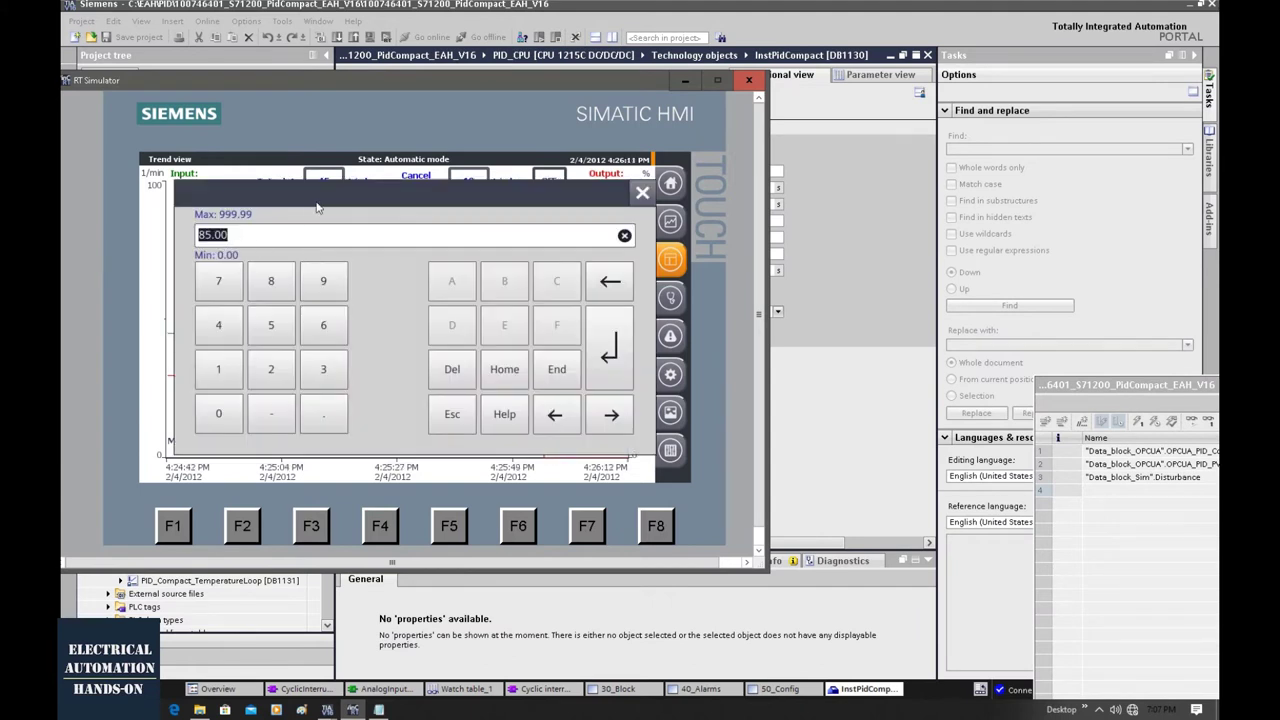
pyautogui.click(270, 325)
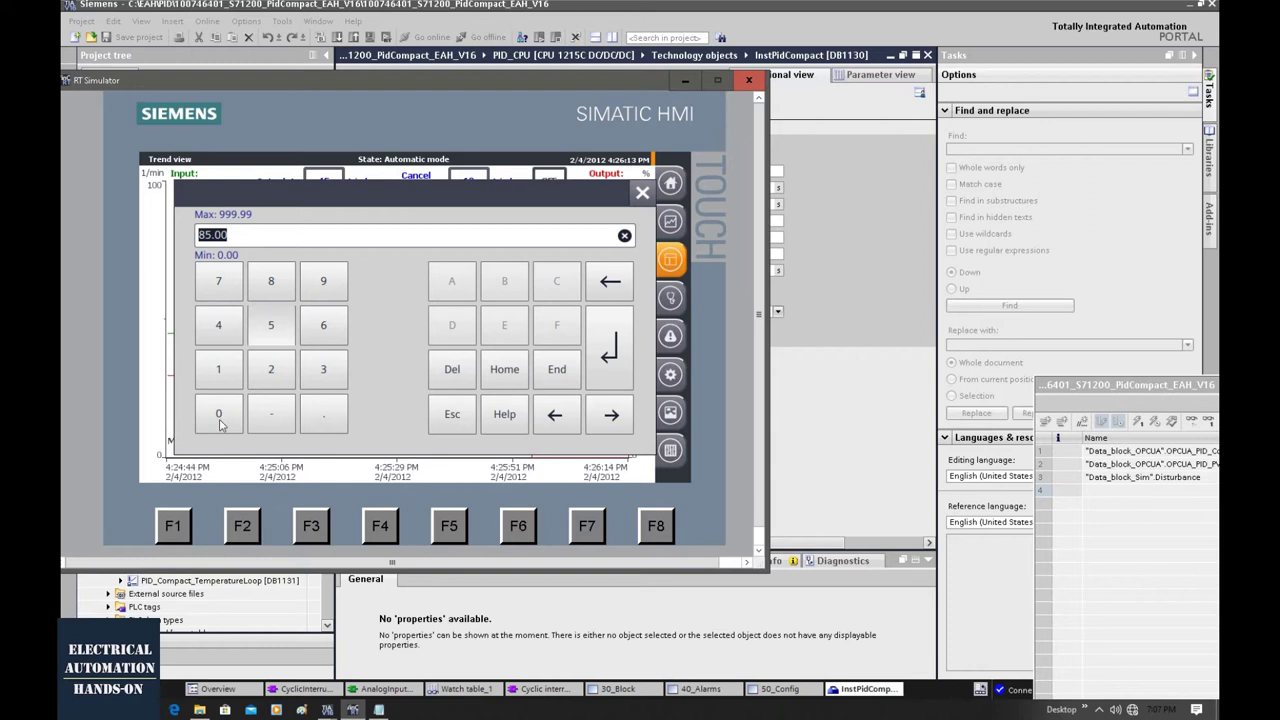
pyautogui.click(608, 352)
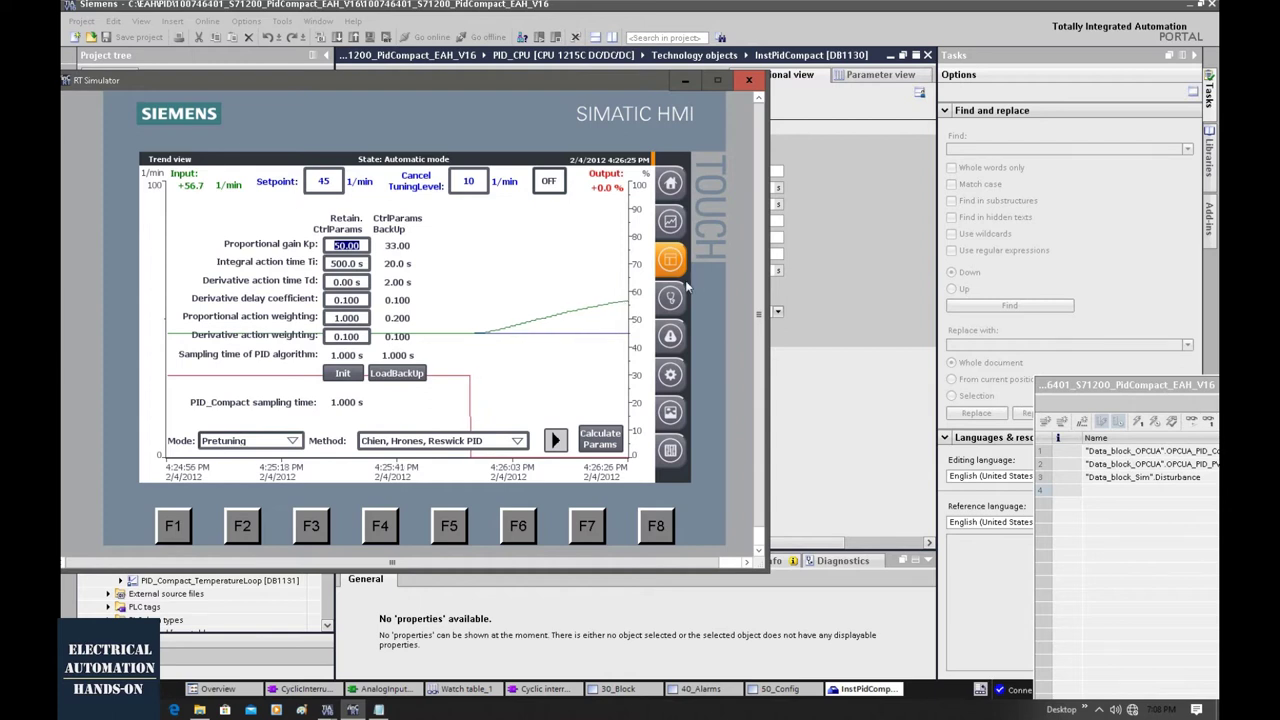
pyautogui.click(323, 182)
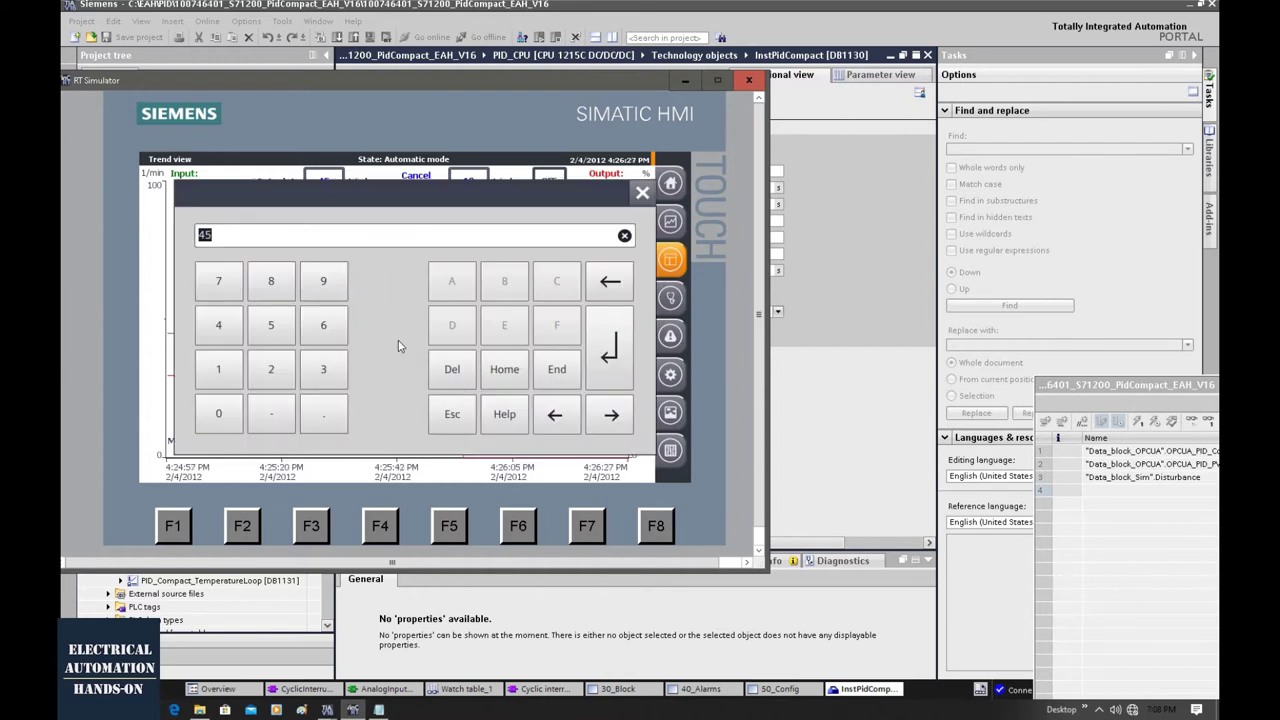
pyautogui.doubleClick(272, 325)
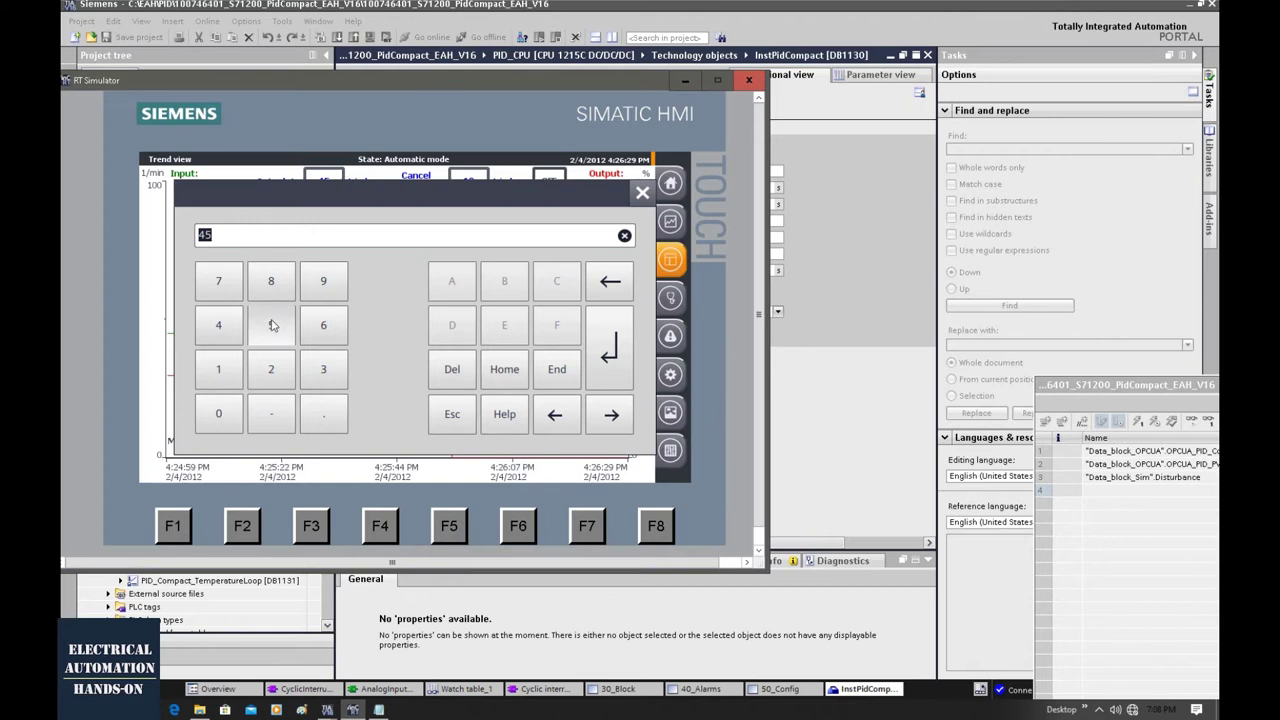
pyautogui.click(622, 366)
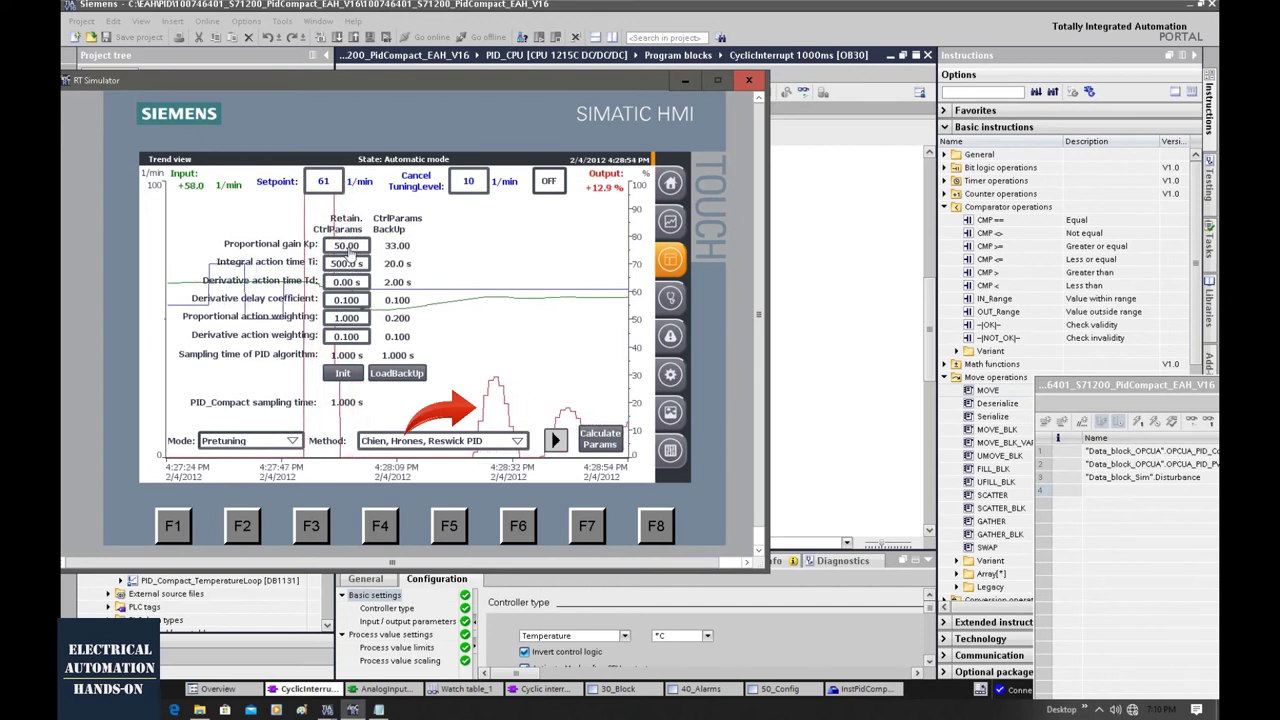
# Raise the proportional gain Kp to 80 for the next oscillation test.
pyautogui.click(348, 250)
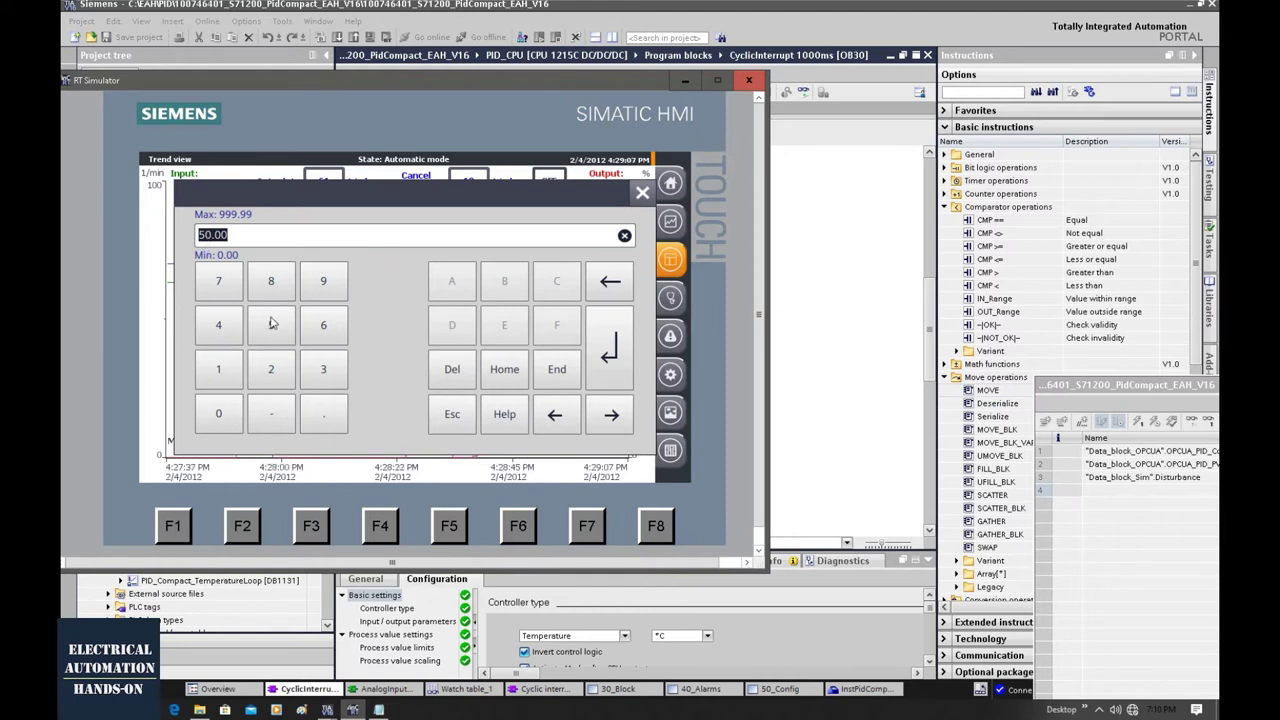
pyautogui.click(287, 287)
pyautogui.click(225, 425)
pyautogui.click(605, 350)
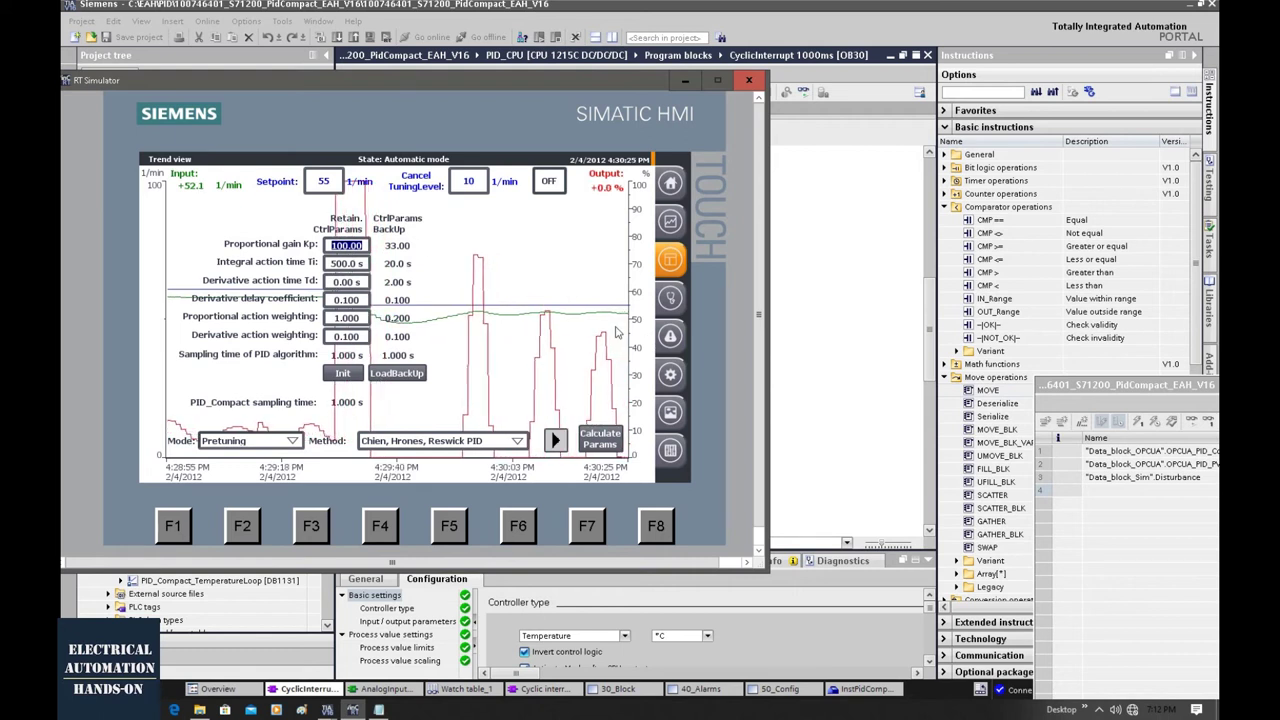
# Raise the proportional gain Kp to 140 for the next oscillation test.
pyautogui.click(346, 245)
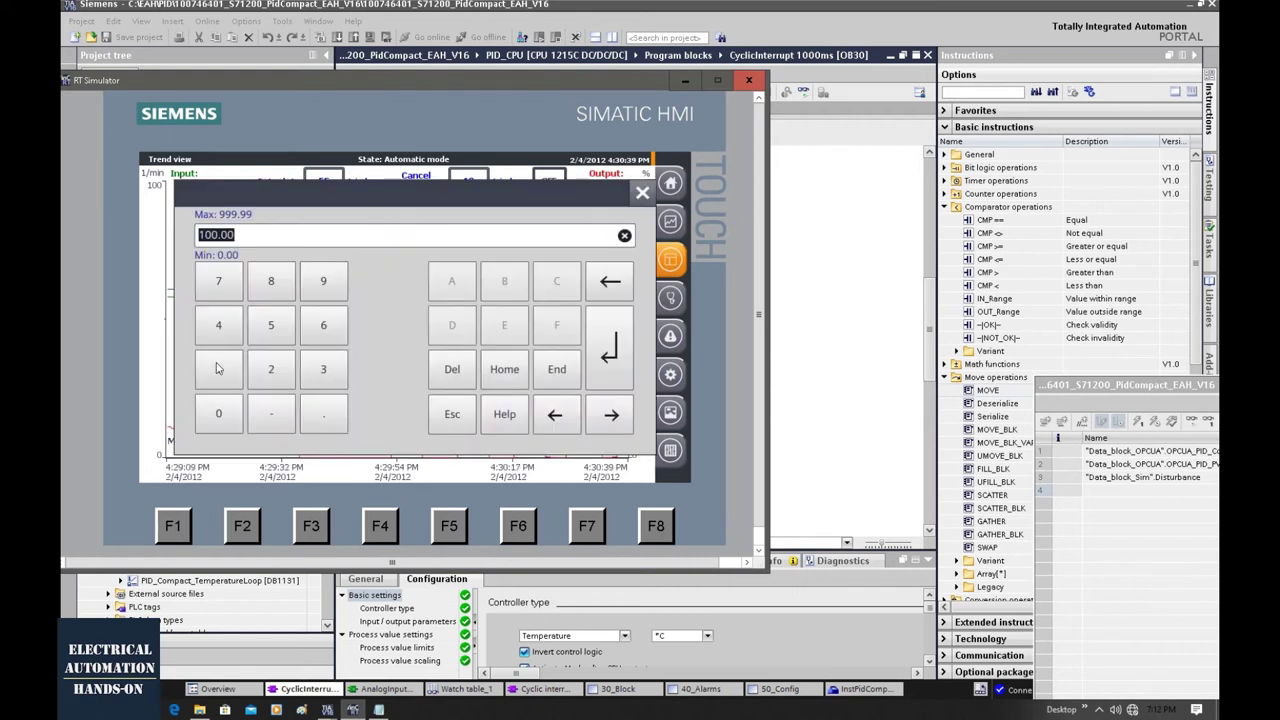
pyautogui.click(218, 369)
pyautogui.write('40')
pyautogui.click(617, 369)
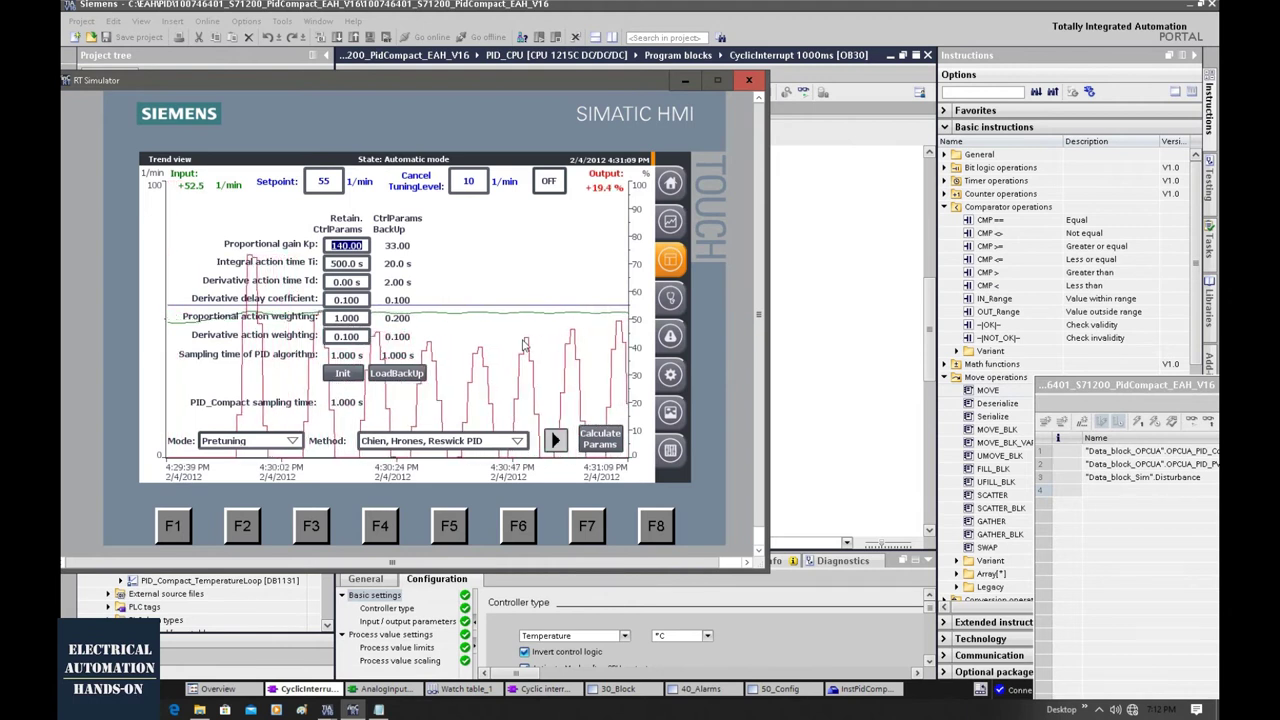
# Lower the proportional gain Kp to 130 in the controller parameters.
pyautogui.click(341, 246)
pyautogui.click(641, 195)
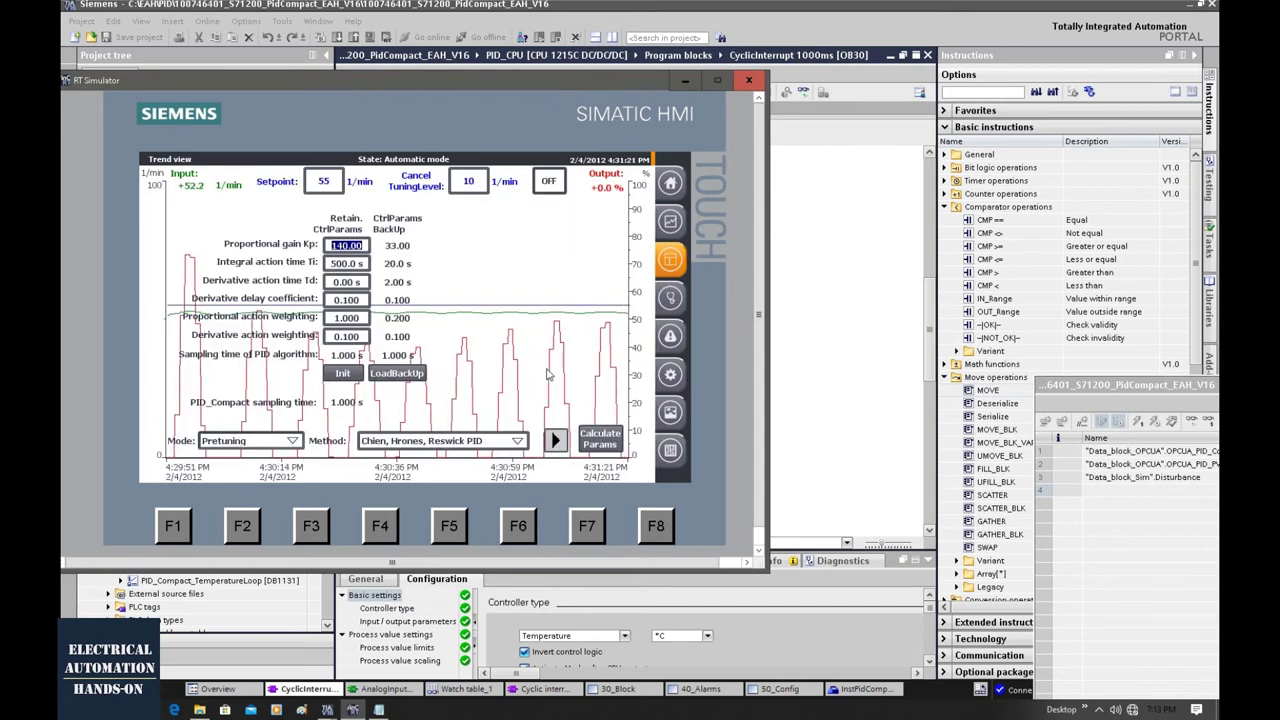
pyautogui.click(352, 253)
pyautogui.click(218, 369)
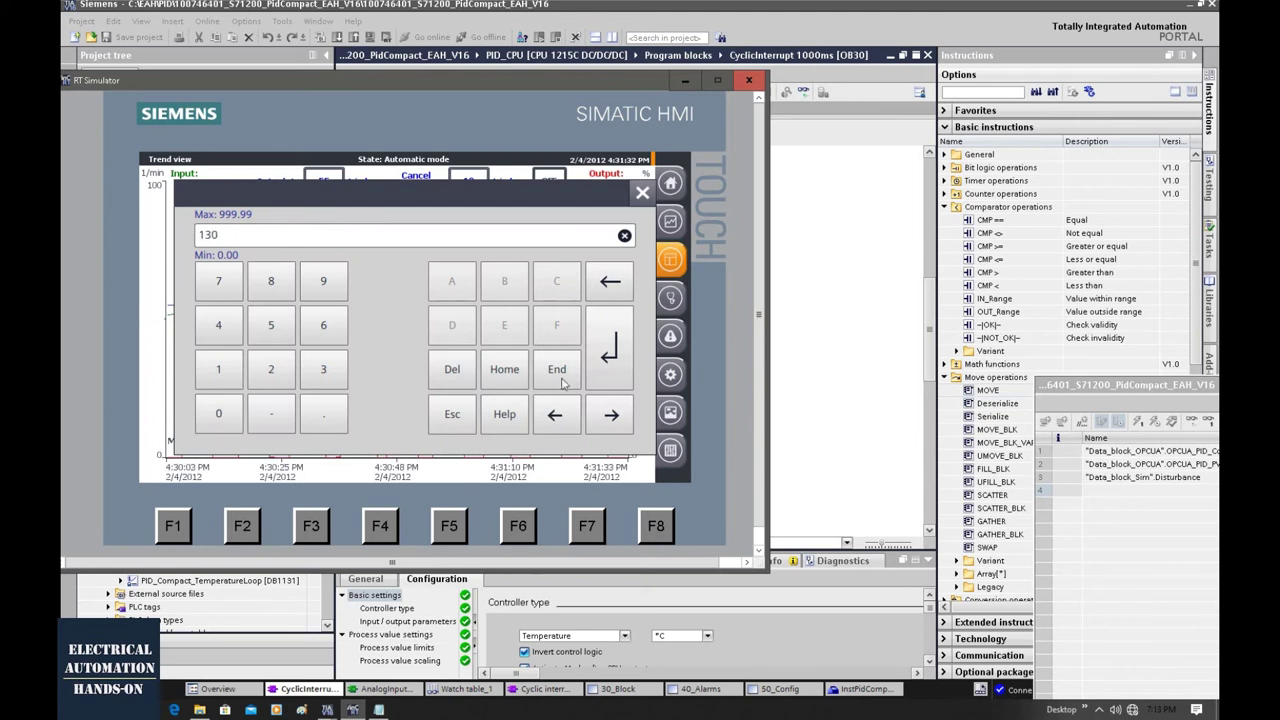
pyautogui.click(608, 350)
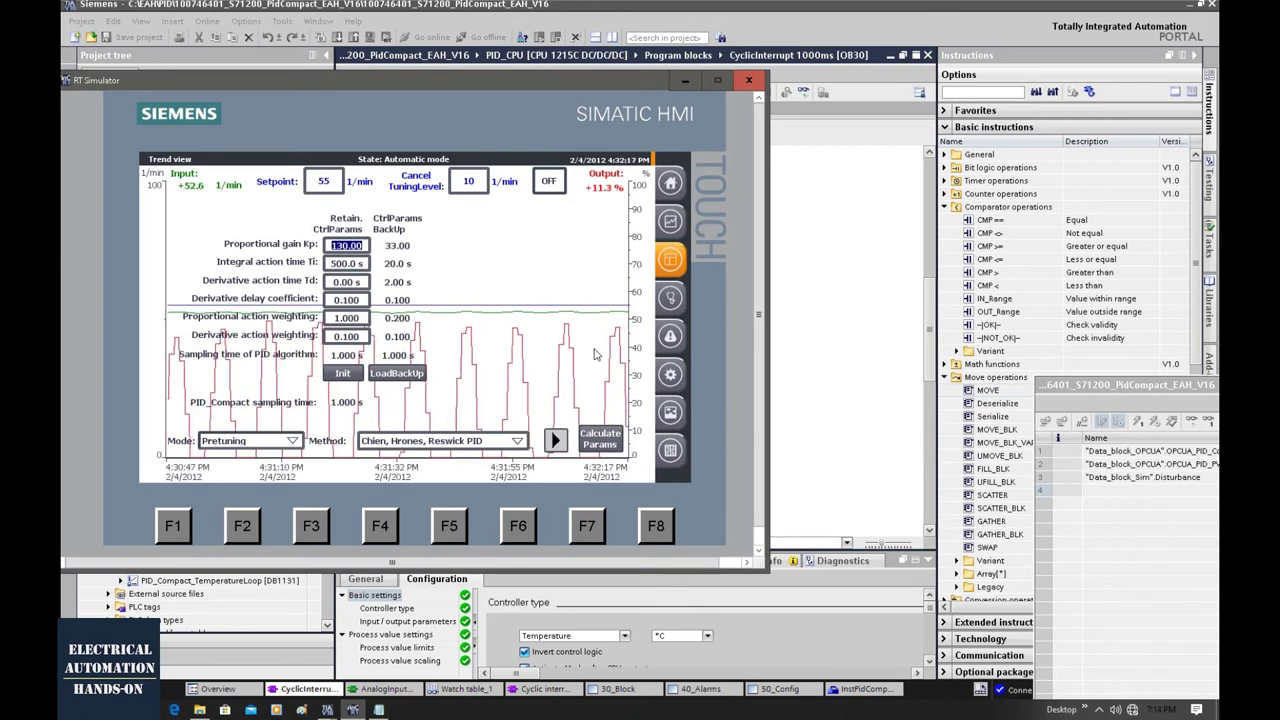
# In TIA Portal, open the PID_Compact commissioning editor and start its measurement with a 1.0 s sampling time.
pyautogui.hotkey('alt', 'Tab')
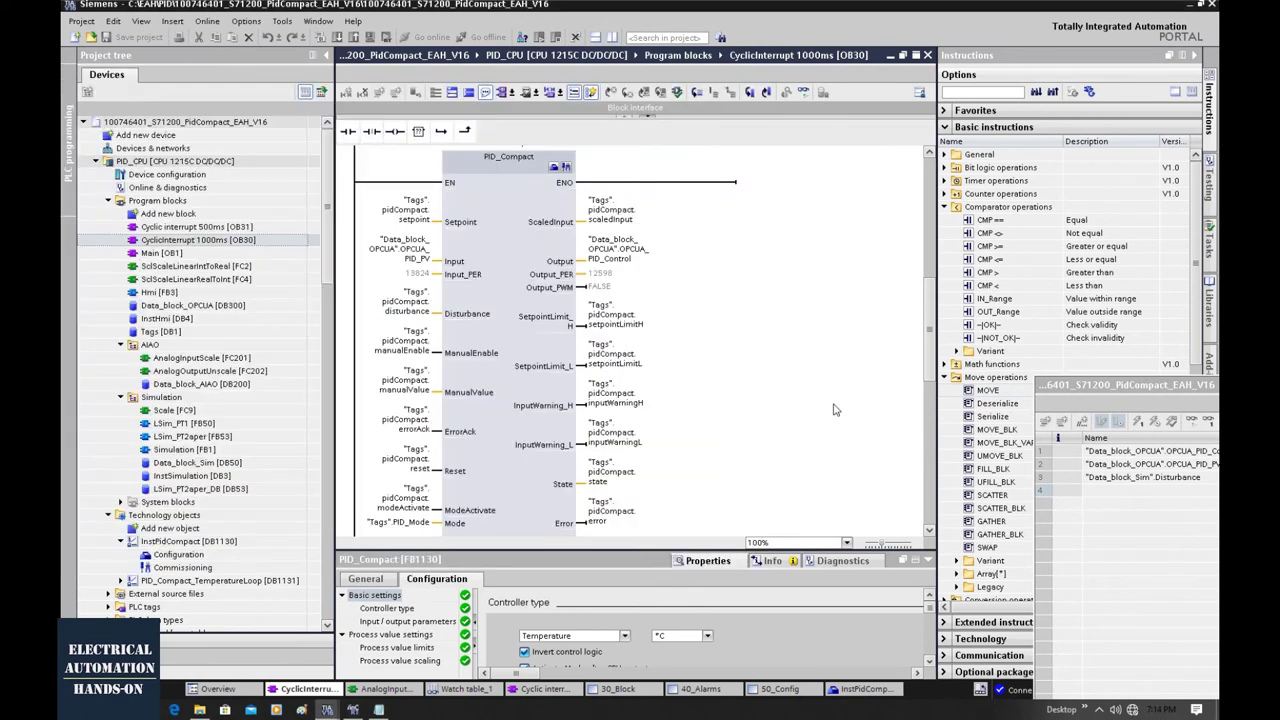
pyautogui.click(566, 183)
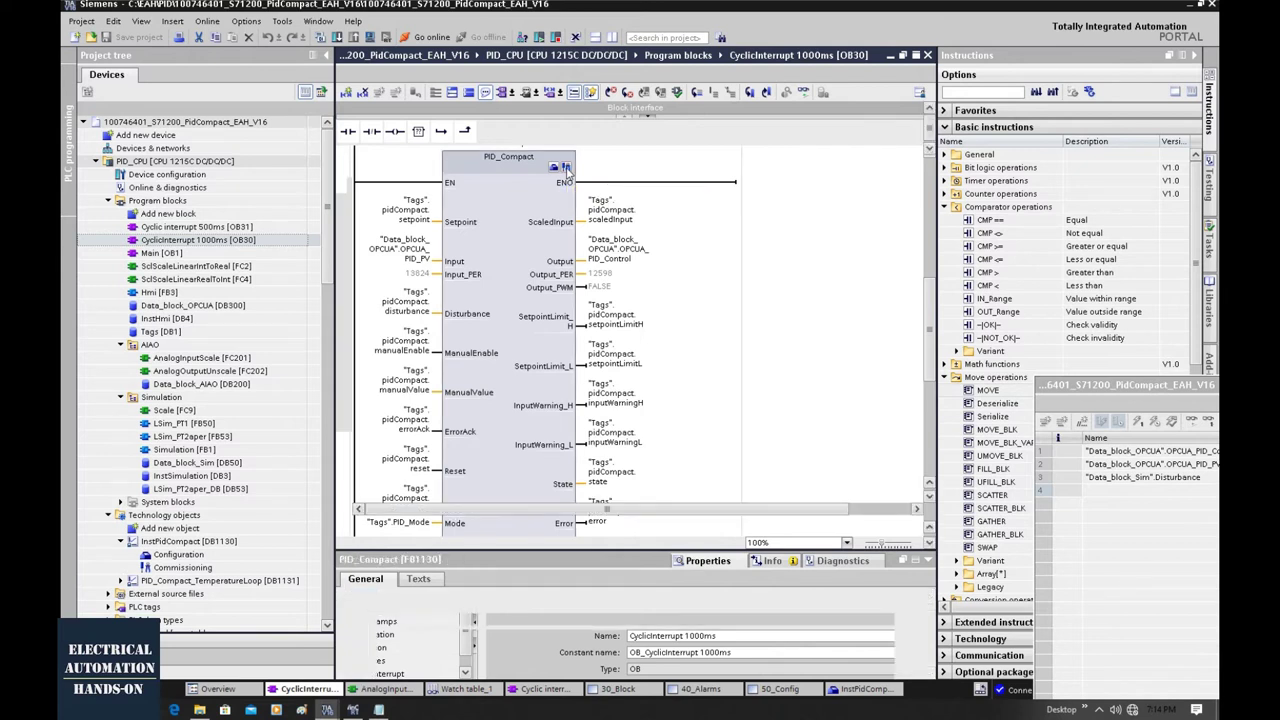
pyautogui.click(566, 168)
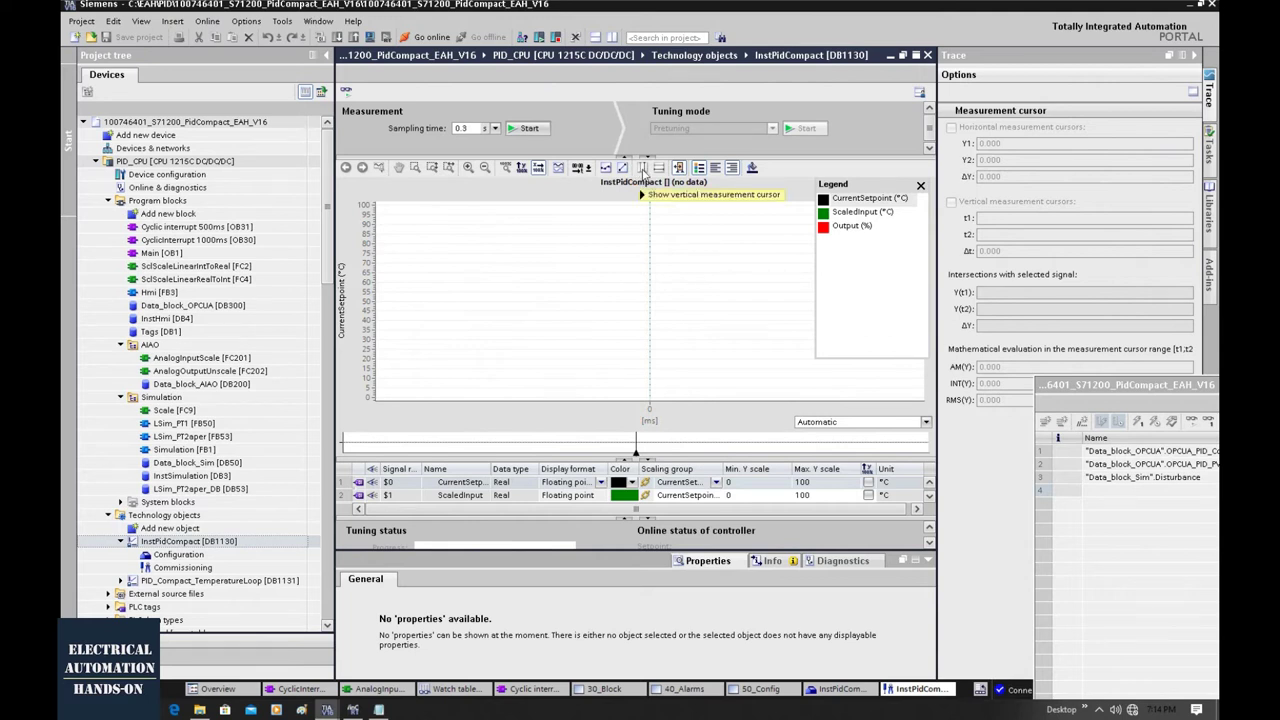
pyautogui.click(494, 128)
pyautogui.click(462, 160)
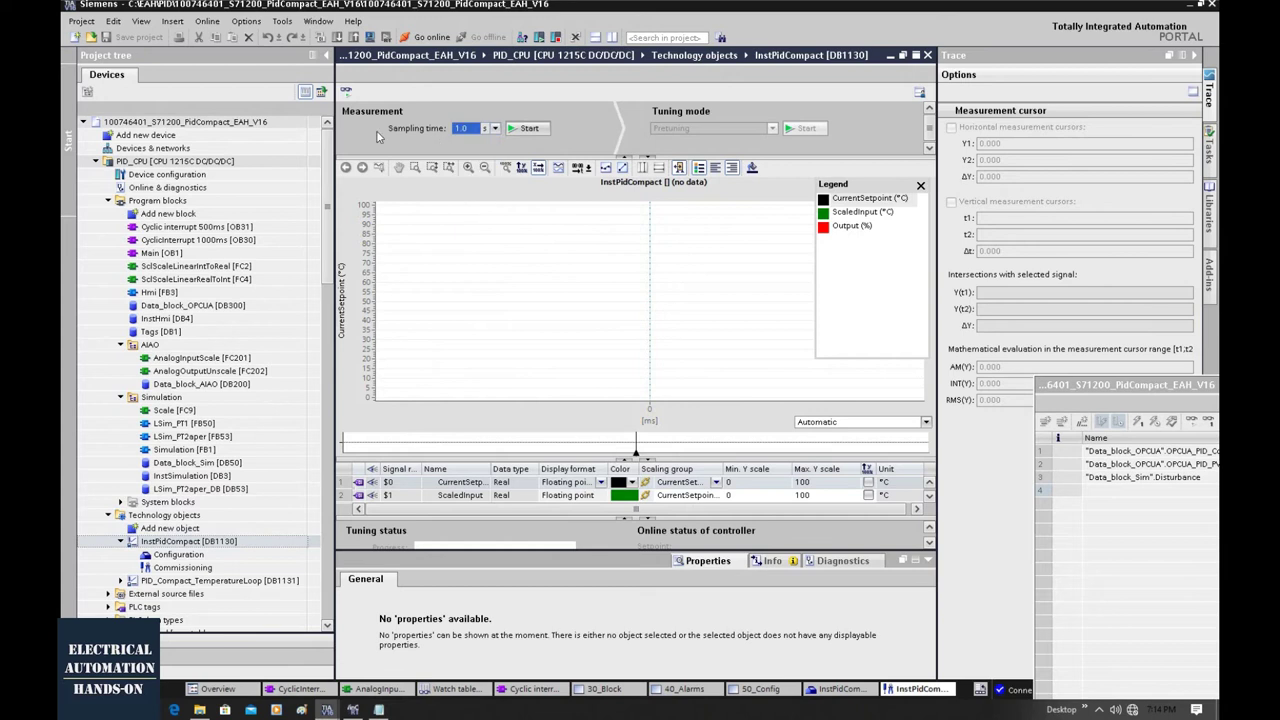
pyautogui.click(523, 131)
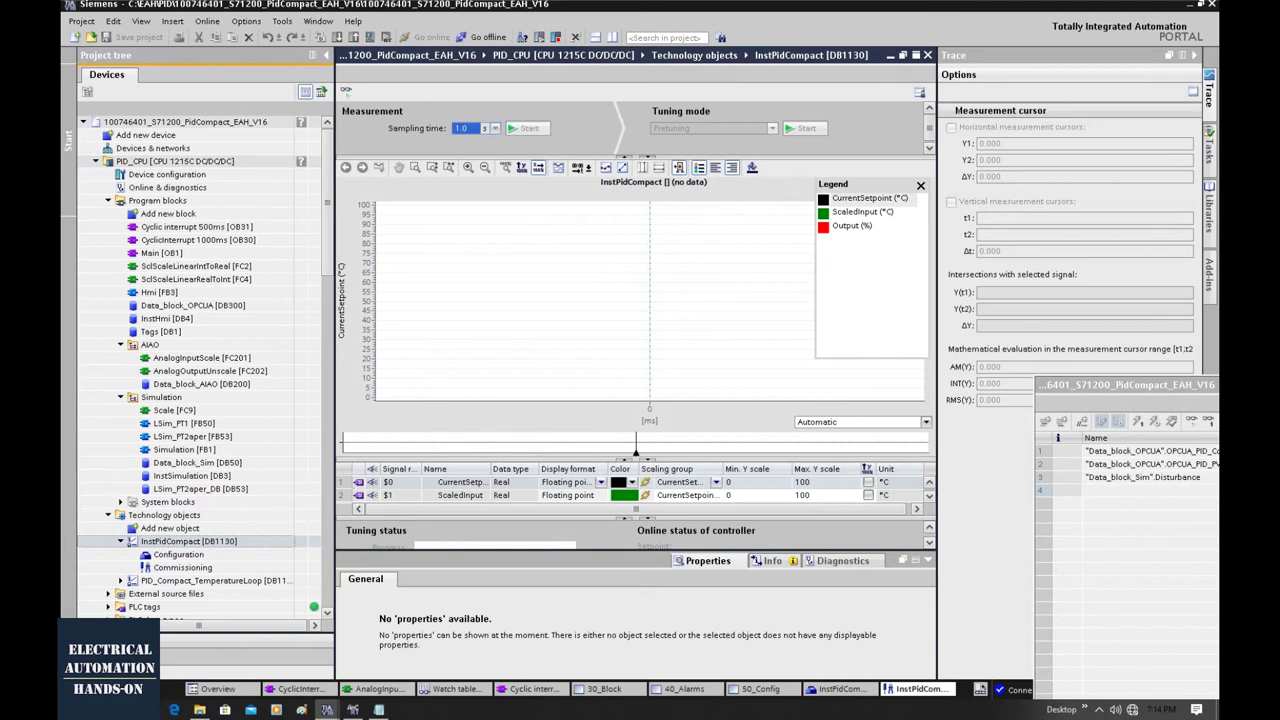
# Auto-scale the commissioning trend to the oscillating signals and stop the measurement after about one minute.
pyautogui.click(352, 709)
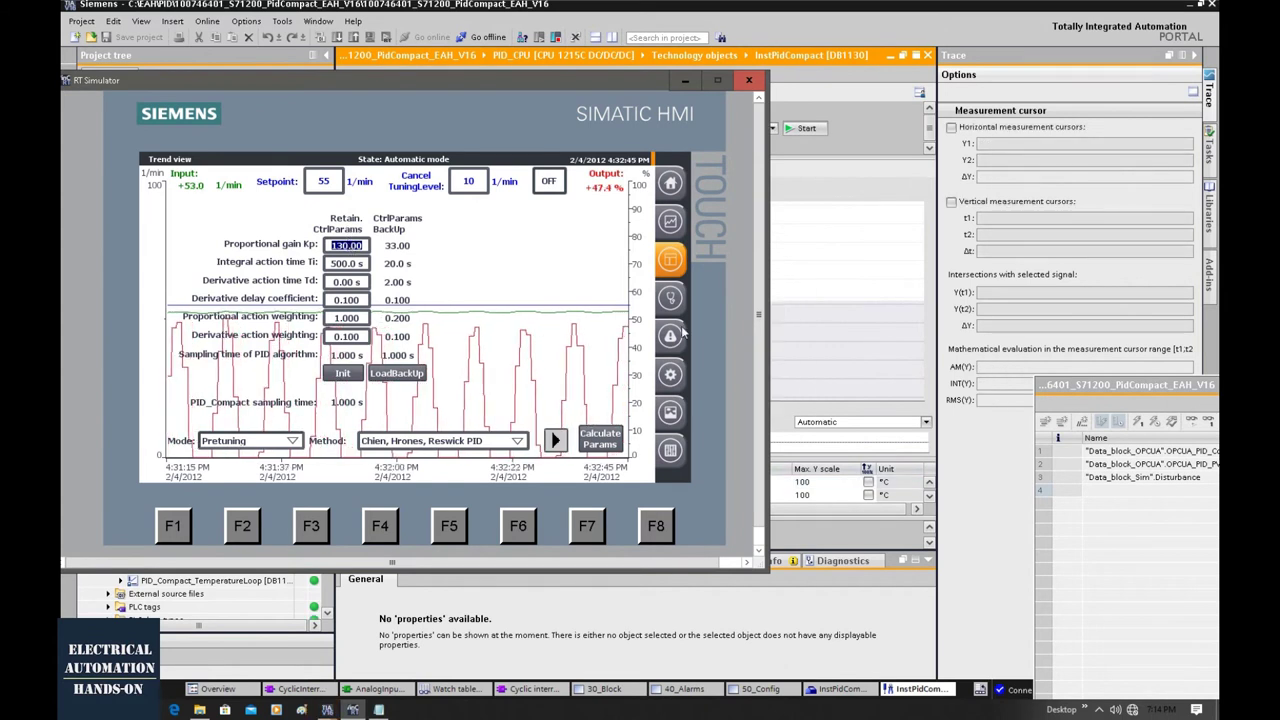
pyautogui.click(810, 256)
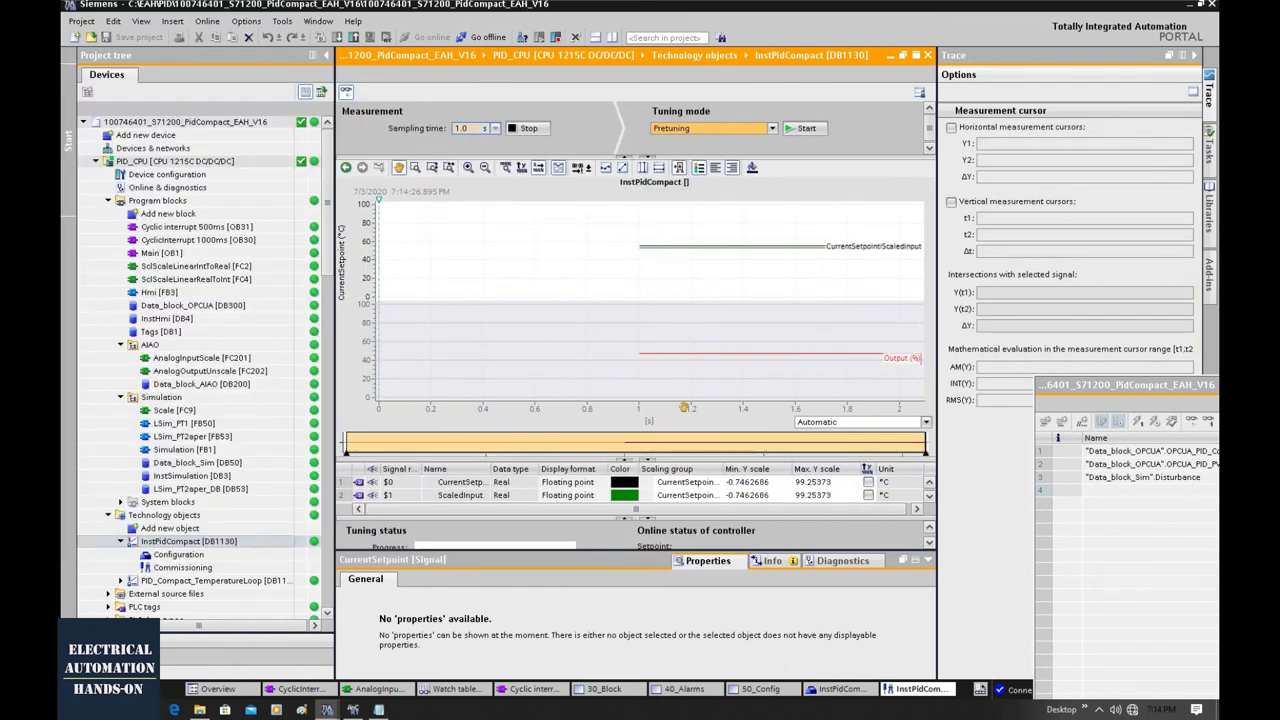
pyautogui.click(505, 169)
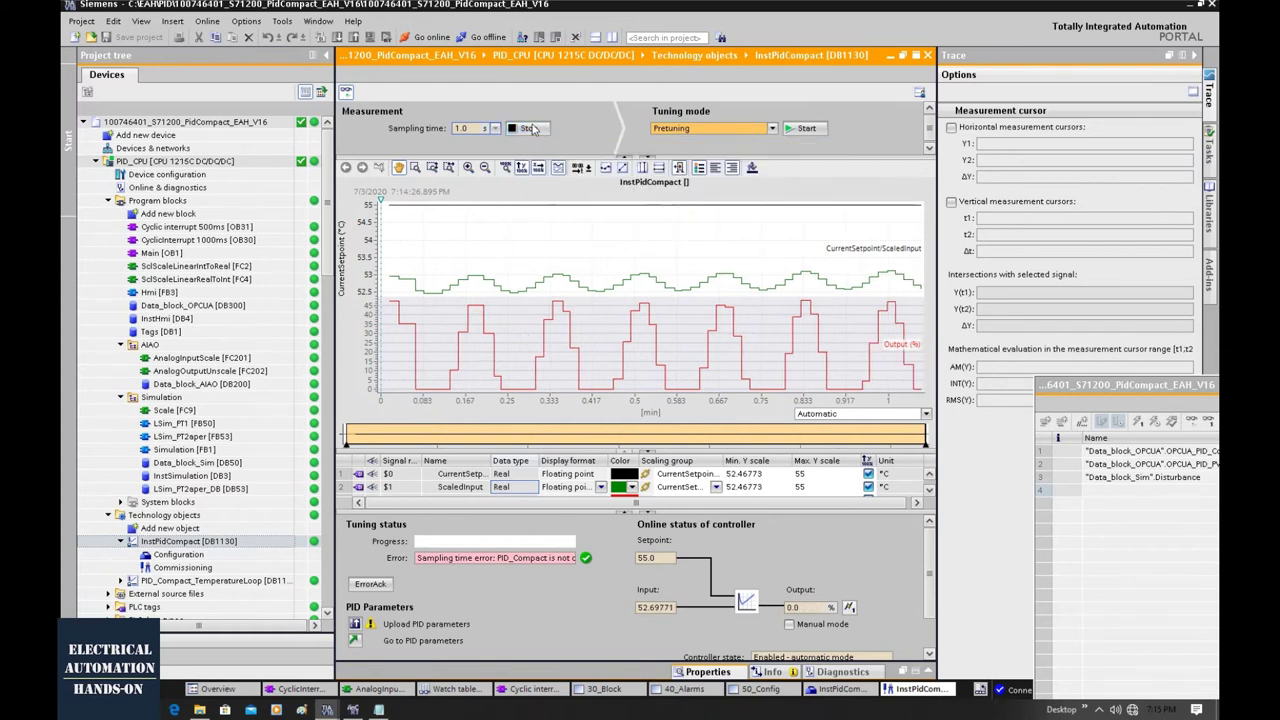
# Switch to the Notepad calculation sheet and record the critical gain as Kcr = 130.
pyautogui.click(352, 709)
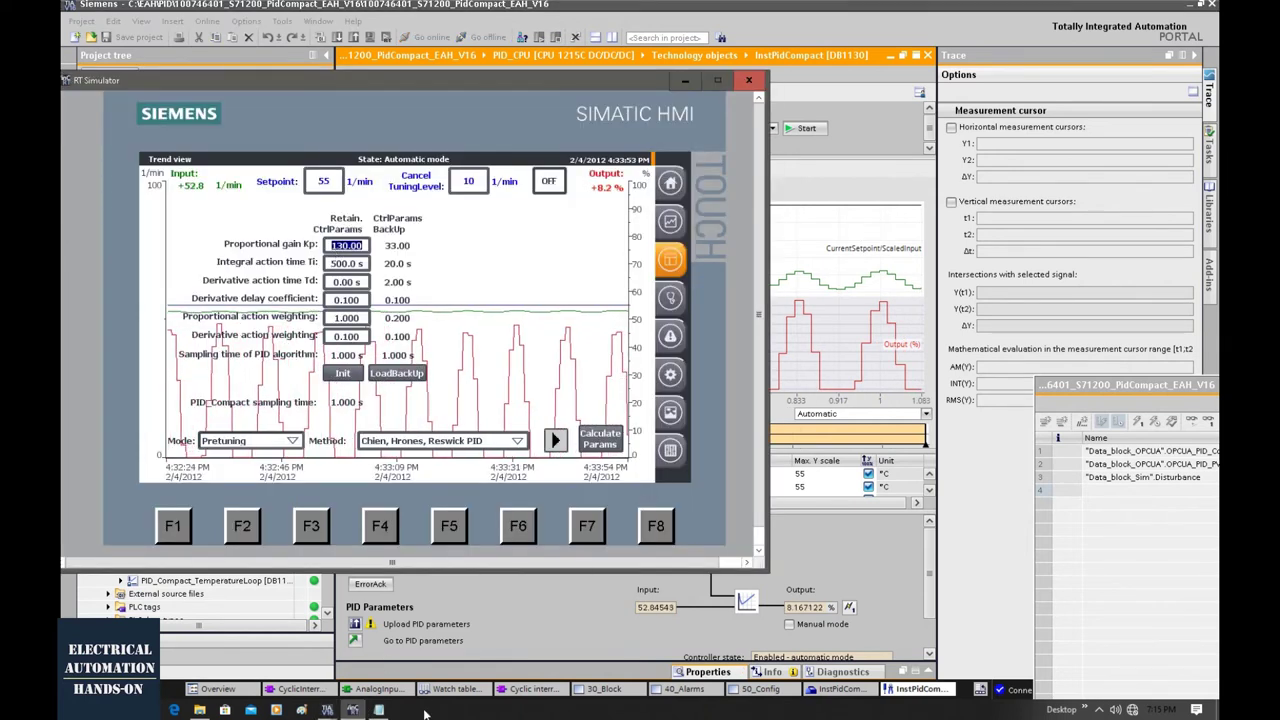
pyautogui.click(378, 709)
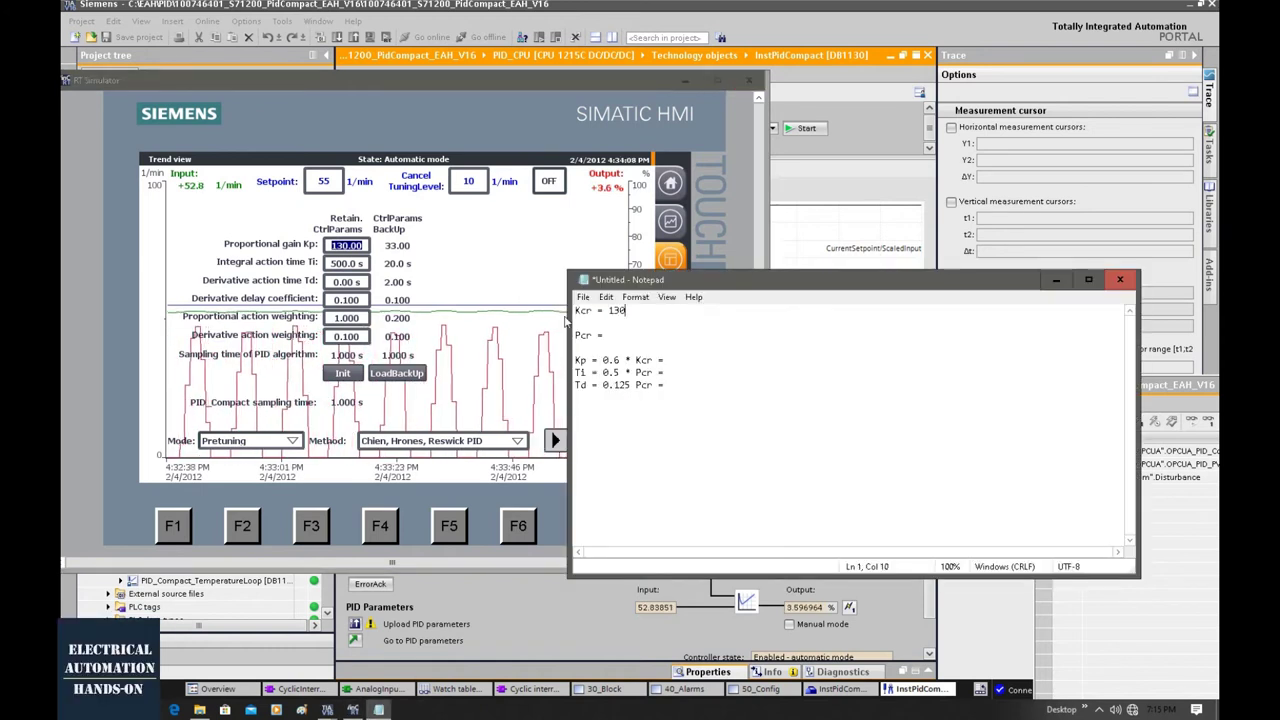
pyautogui.click(628, 310)
# In TIA Portal, measure the oscillation period by placing the two vertical measurement cursors on adjacent ScaledInput peaks.
pyautogui.hotkey('alt', 'Tab')
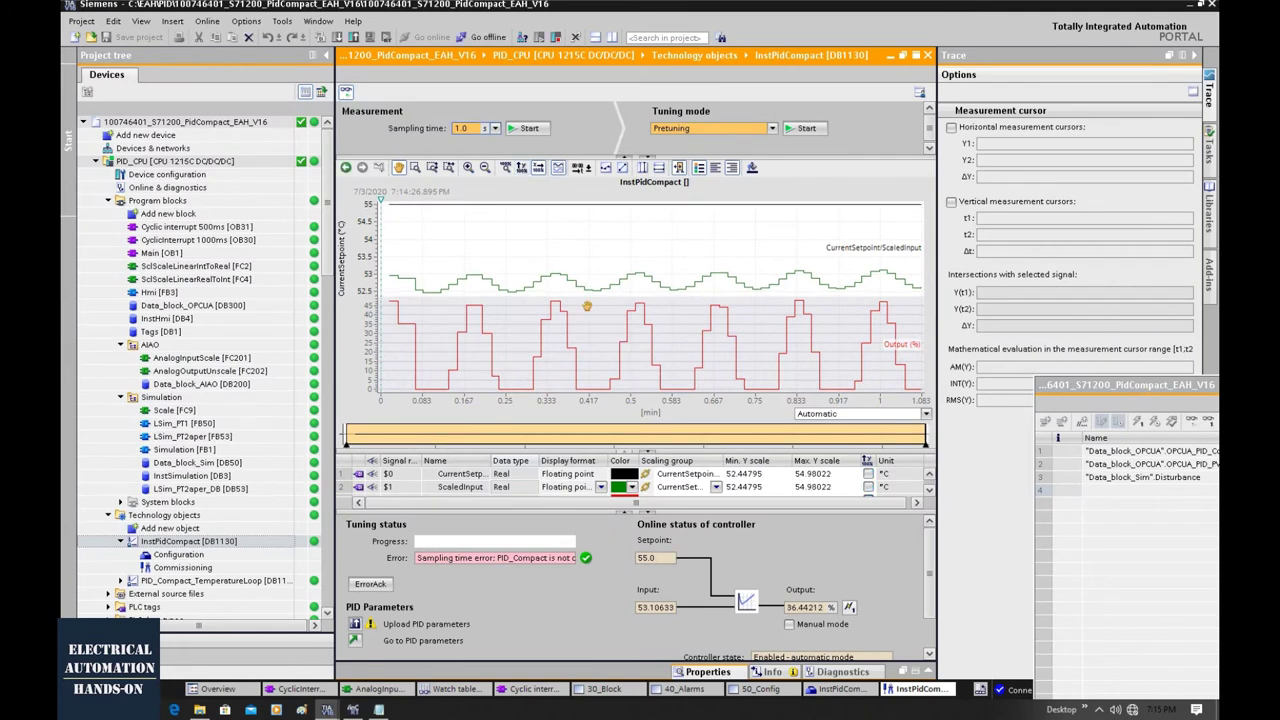
pyautogui.click(643, 168)
pyautogui.moveTo(745, 228); pyautogui.dragTo(641, 231)
pyautogui.moveTo(560, 252); pyautogui.dragTo(556, 252)
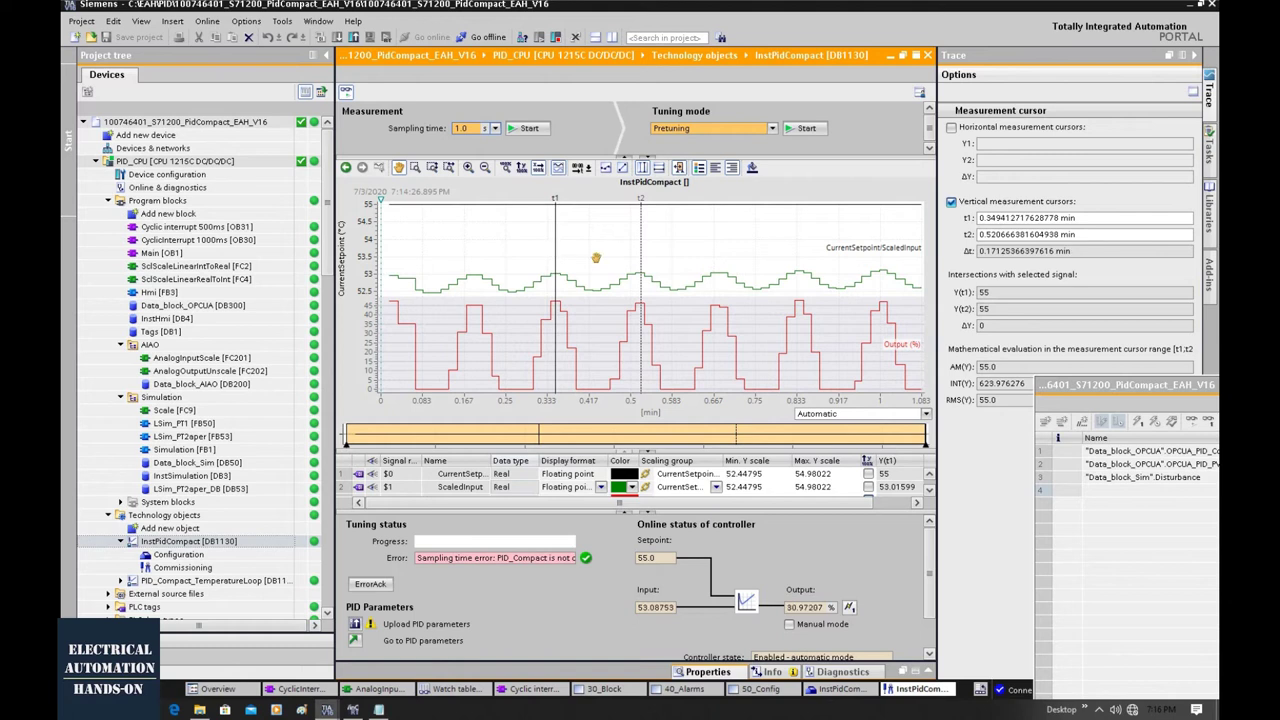
pyautogui.moveTo(640, 258); pyautogui.dragTo(639, 258)
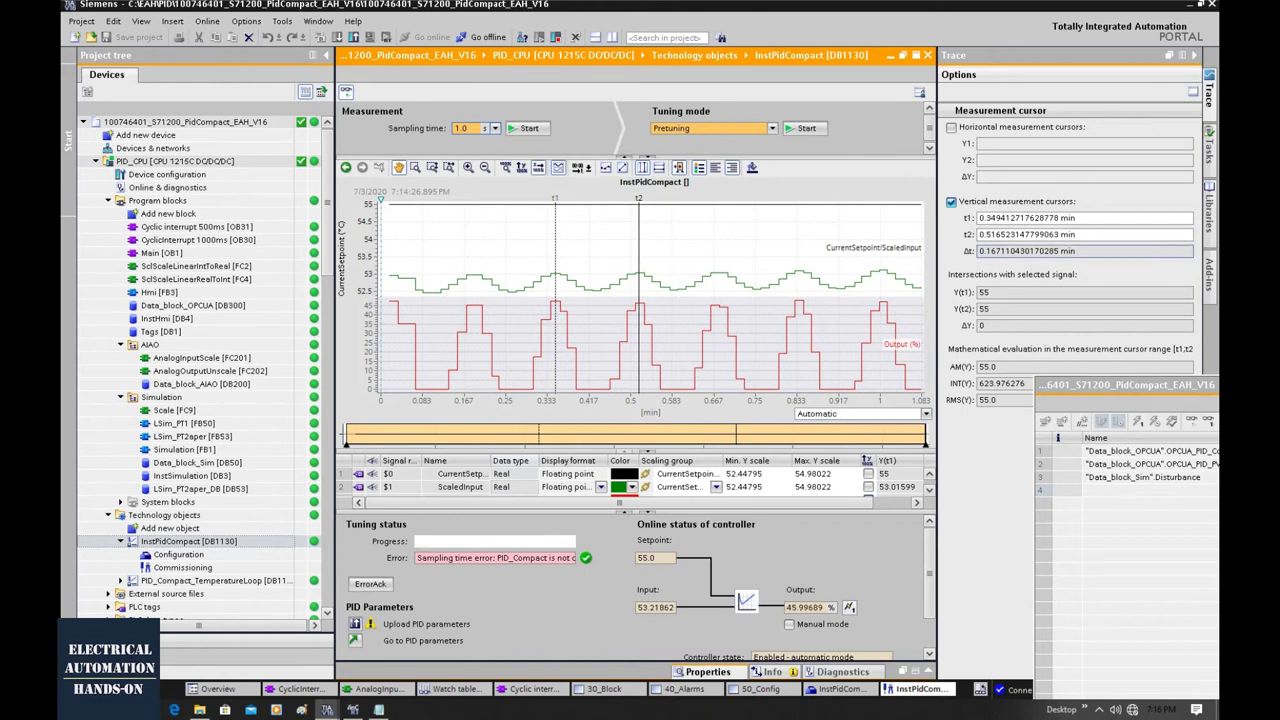
# Examine the PID row of the gain estimator chart in the Ziegler–Nichols second method slides.
pyautogui.click(379, 709)
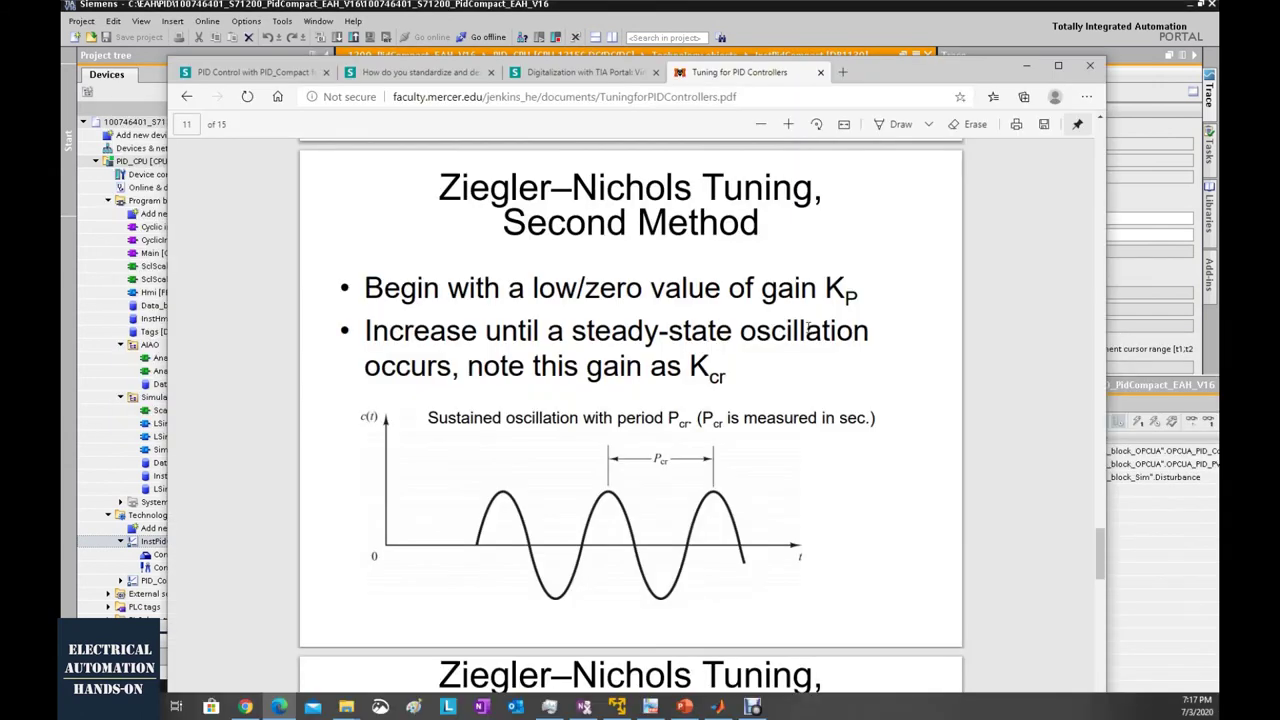
pyautogui.scroll(-1, 615, 300)
pyautogui.scroll(2, 615, 300)
pyautogui.scroll(-5, 527, 387)
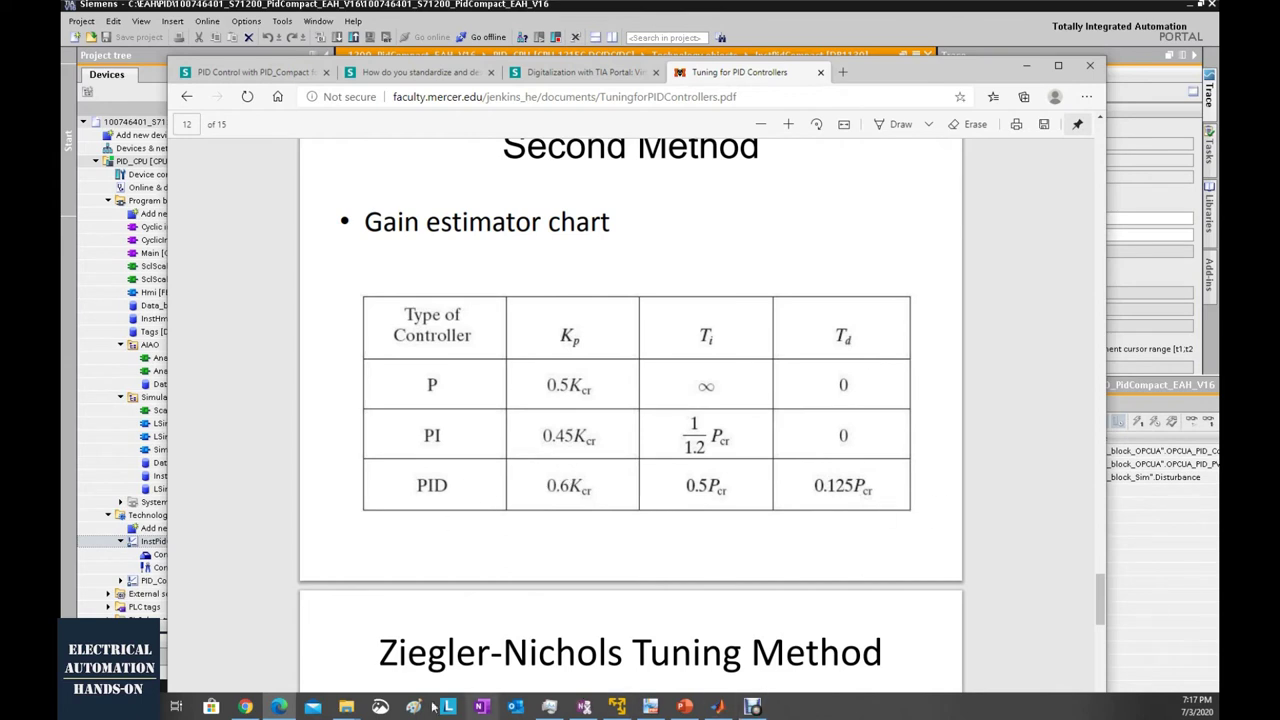
pyautogui.click(1026, 66)
# Complete the Notepad calculations with Pcr = 0.1671 * 60 = 10s, Kp = 78, Ti = 5 and Td = 1.25.
pyautogui.click(379, 709)
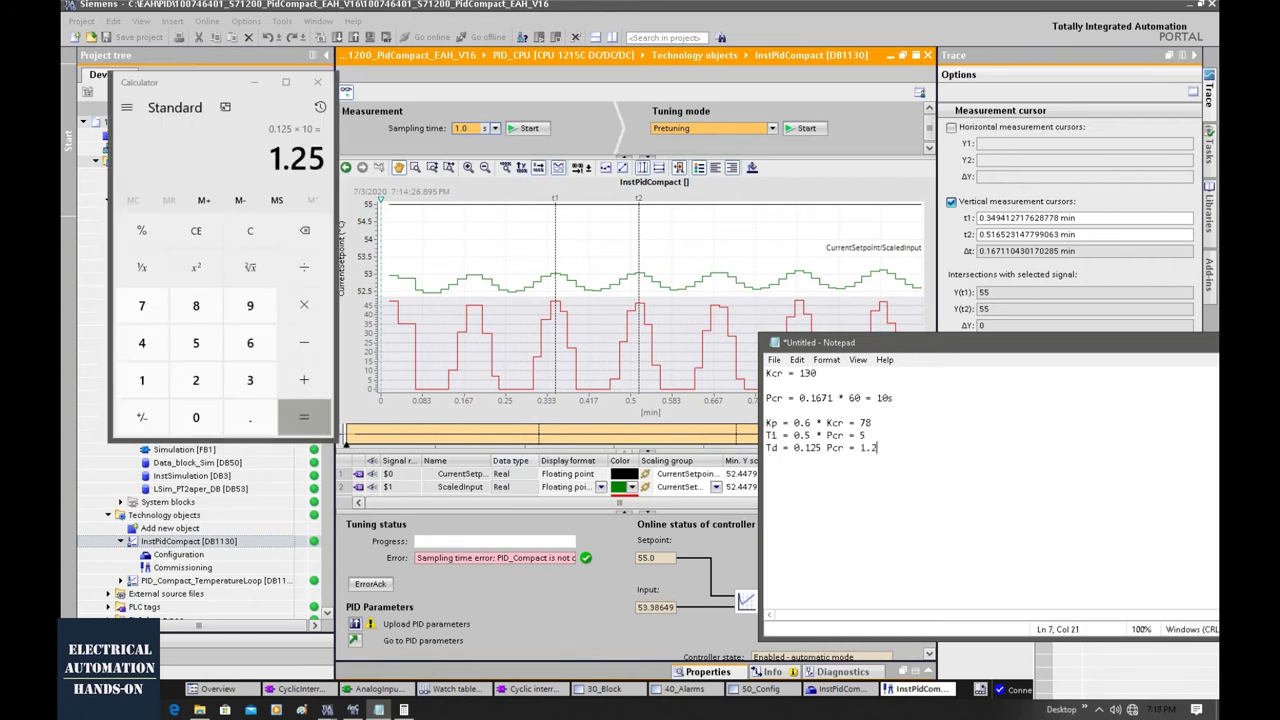
pyautogui.press('Return')
pyautogui.press('Return')
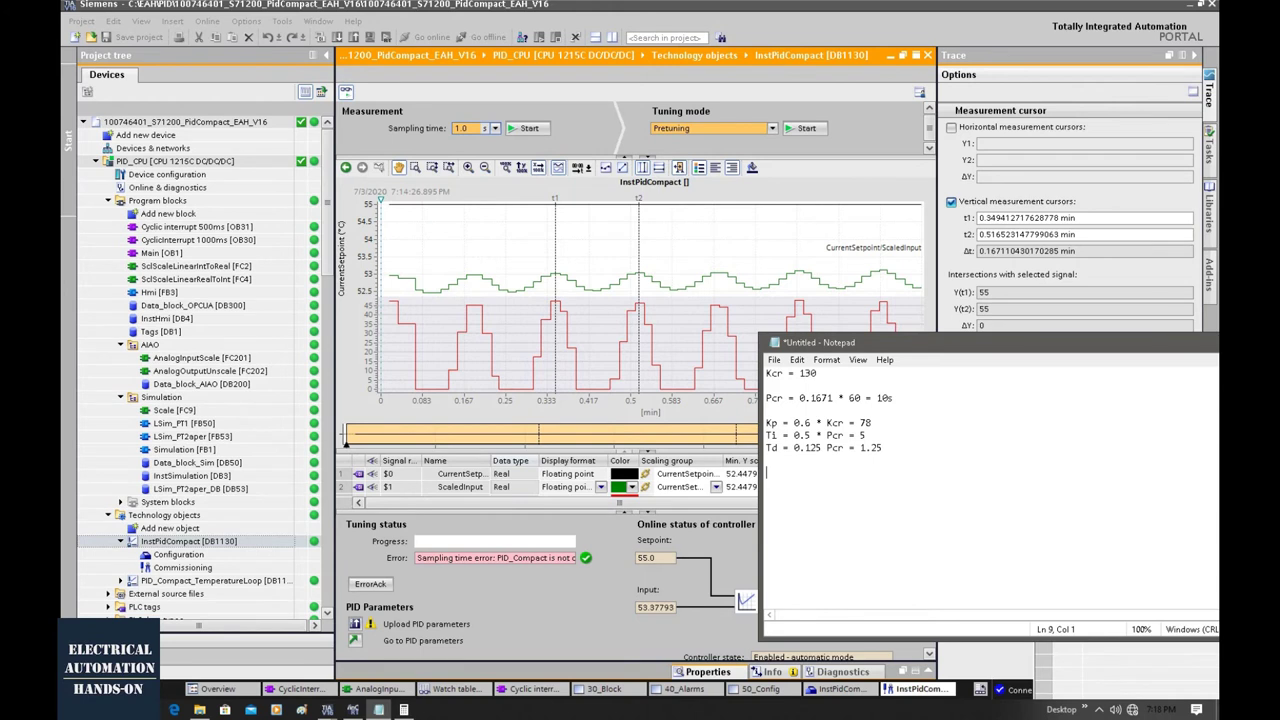
# In the RT Simulator, placed clear of the notes, set the proportional gain Kp to 78.
pyautogui.click(365, 708)
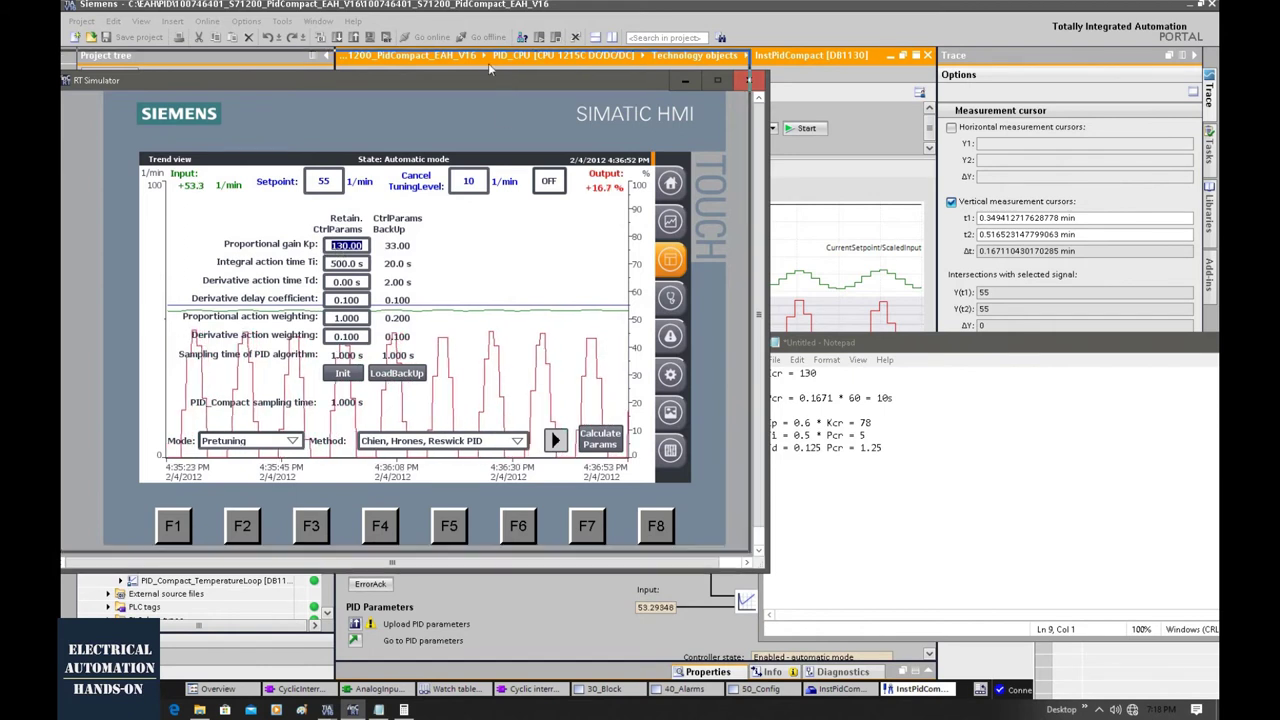
pyautogui.moveTo(490, 80); pyautogui.dragTo(470, 60)
pyautogui.click(330, 226)
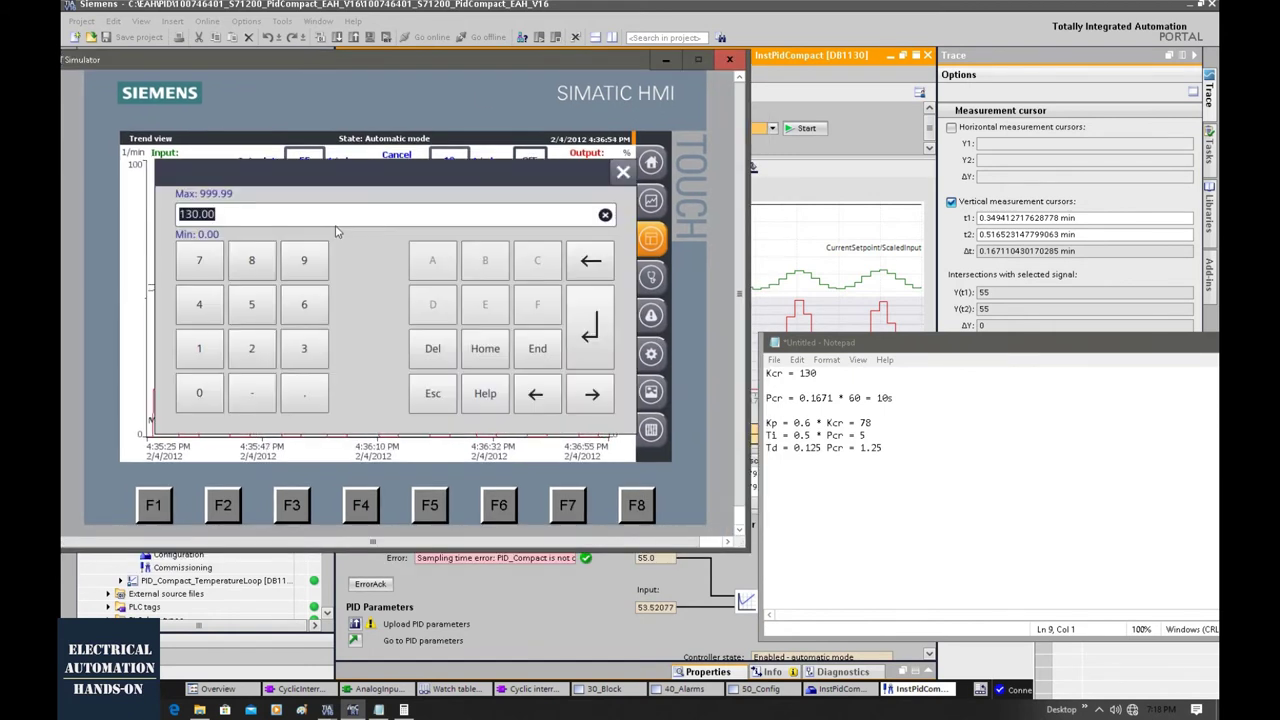
pyautogui.click(200, 260)
pyautogui.click(600, 355)
# Set the integral action time Ti to 5 s in the controller parameters.
pyautogui.click(330, 245)
pyautogui.write('5')
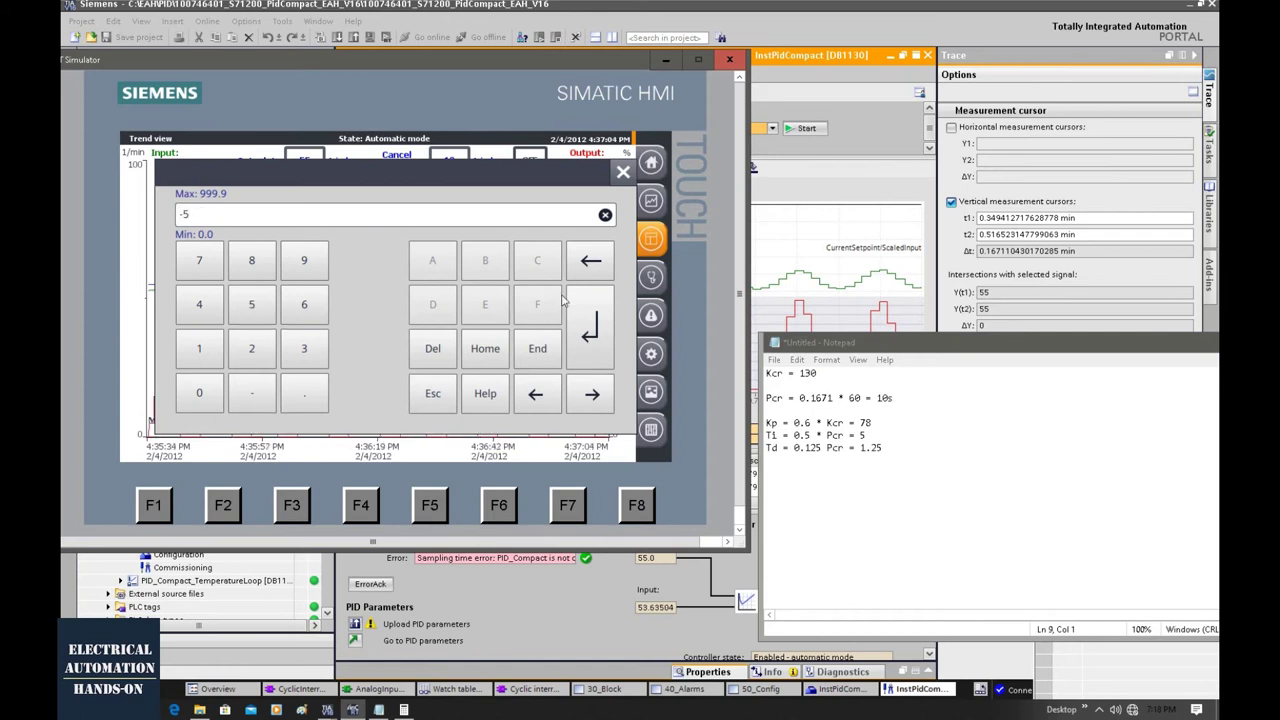
pyautogui.click(590, 264)
pyautogui.write('5')
pyautogui.click(596, 340)
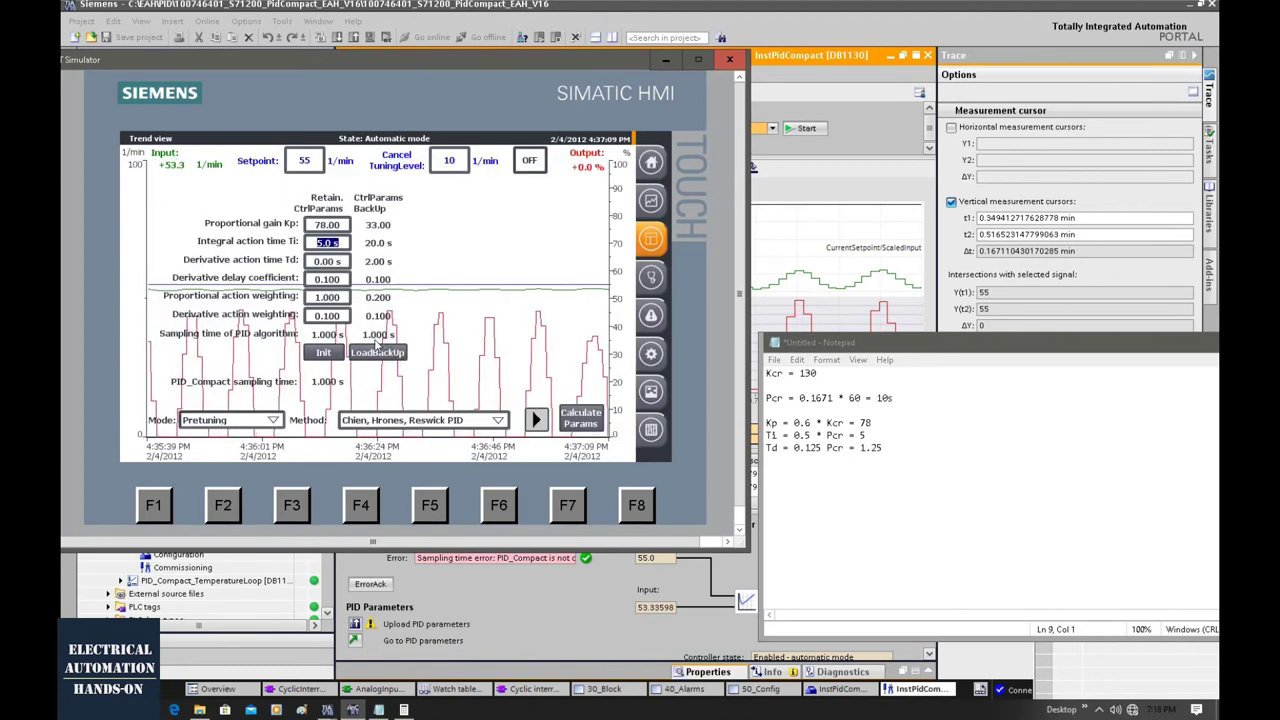
# Set the derivative action time Td to 1.25 s in the controller parameters.
pyautogui.click(332, 264)
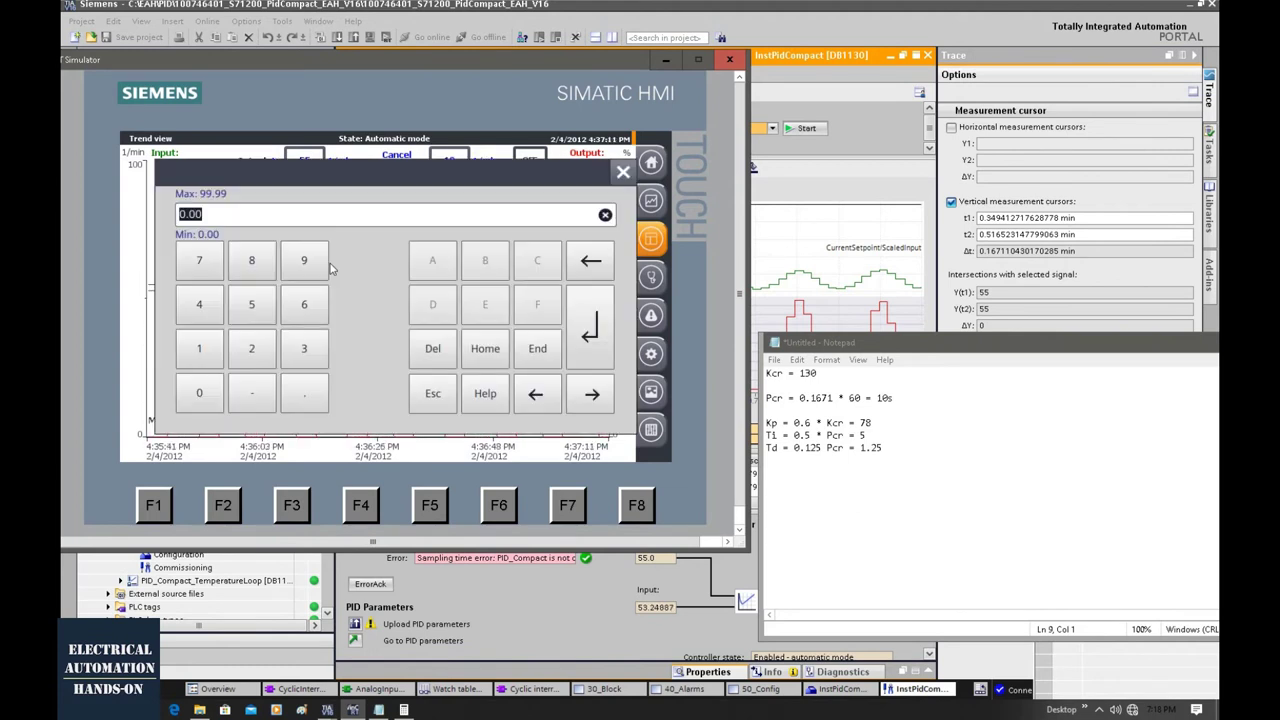
pyautogui.write('1.25')
pyautogui.click(570, 338)
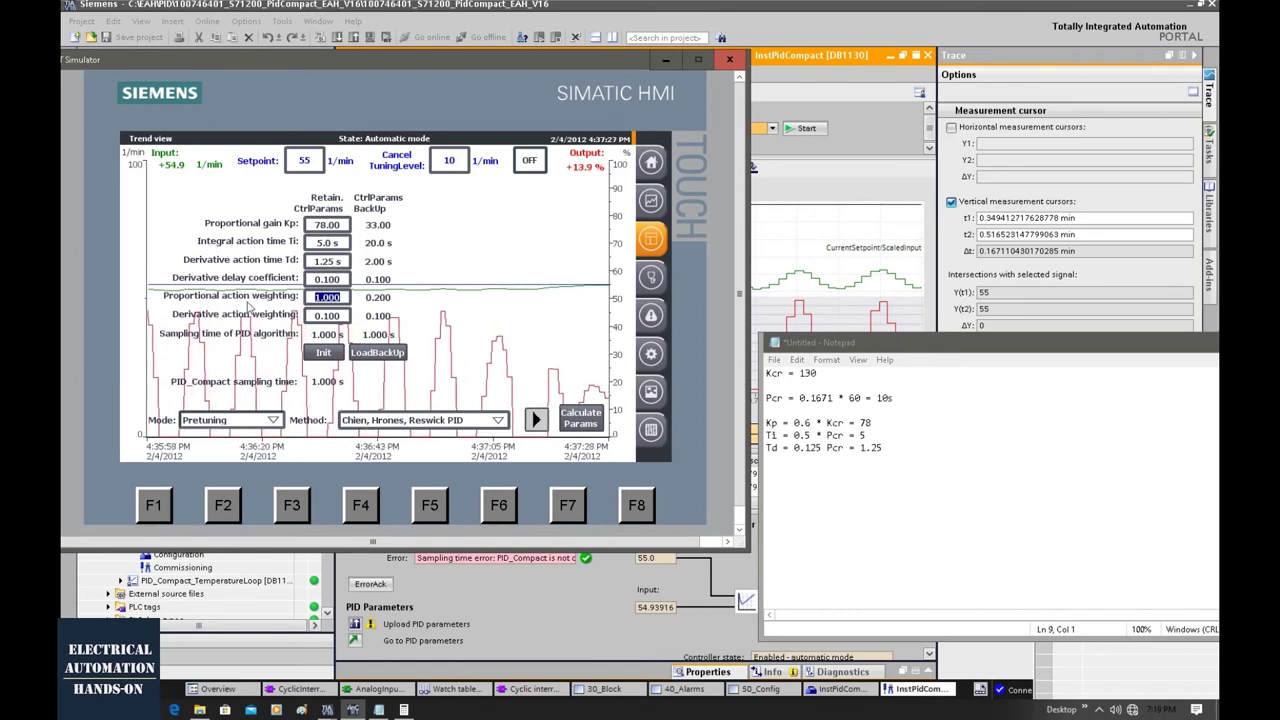
# Set the proportional action weighting to 0.2 in the controller parameters.
pyautogui.click(326, 299)
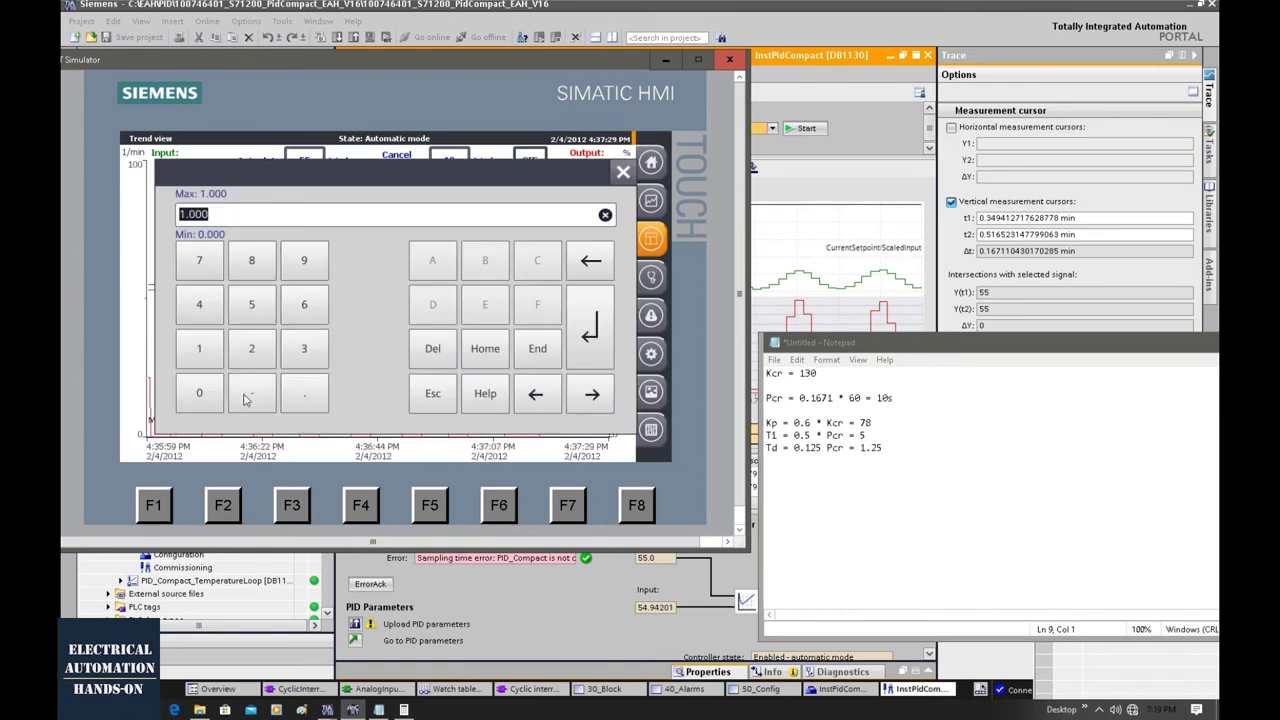
pyautogui.click(316, 399)
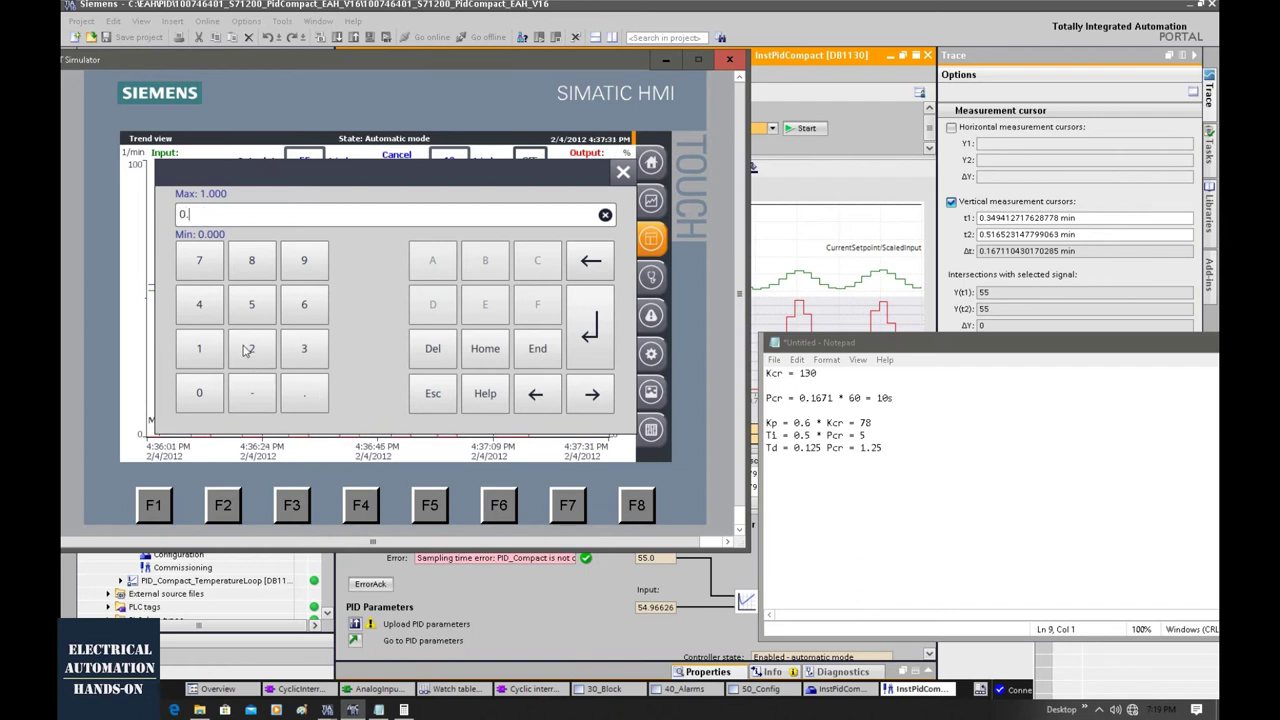
pyautogui.click(605, 340)
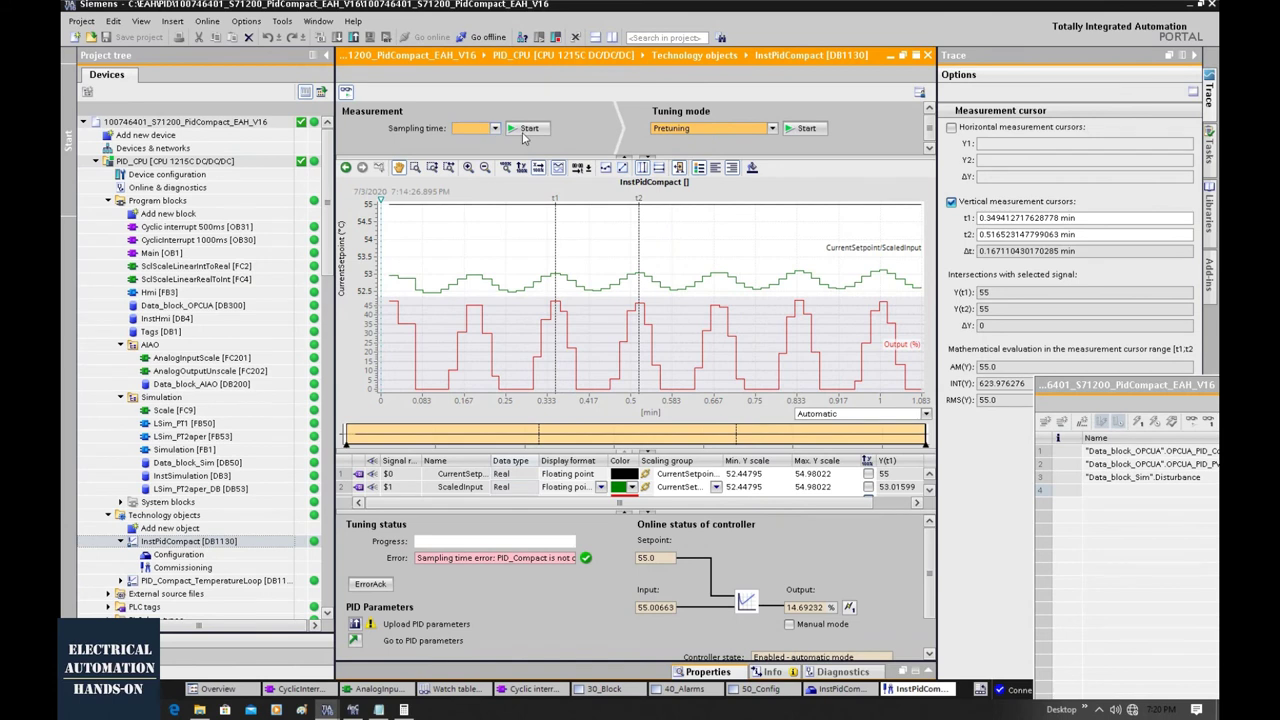
# Start a new measurement with a 1.0 s sampling time and show its curves overlaid in one enlarged, auto-scaled trend chart.
pyautogui.click(524, 129)
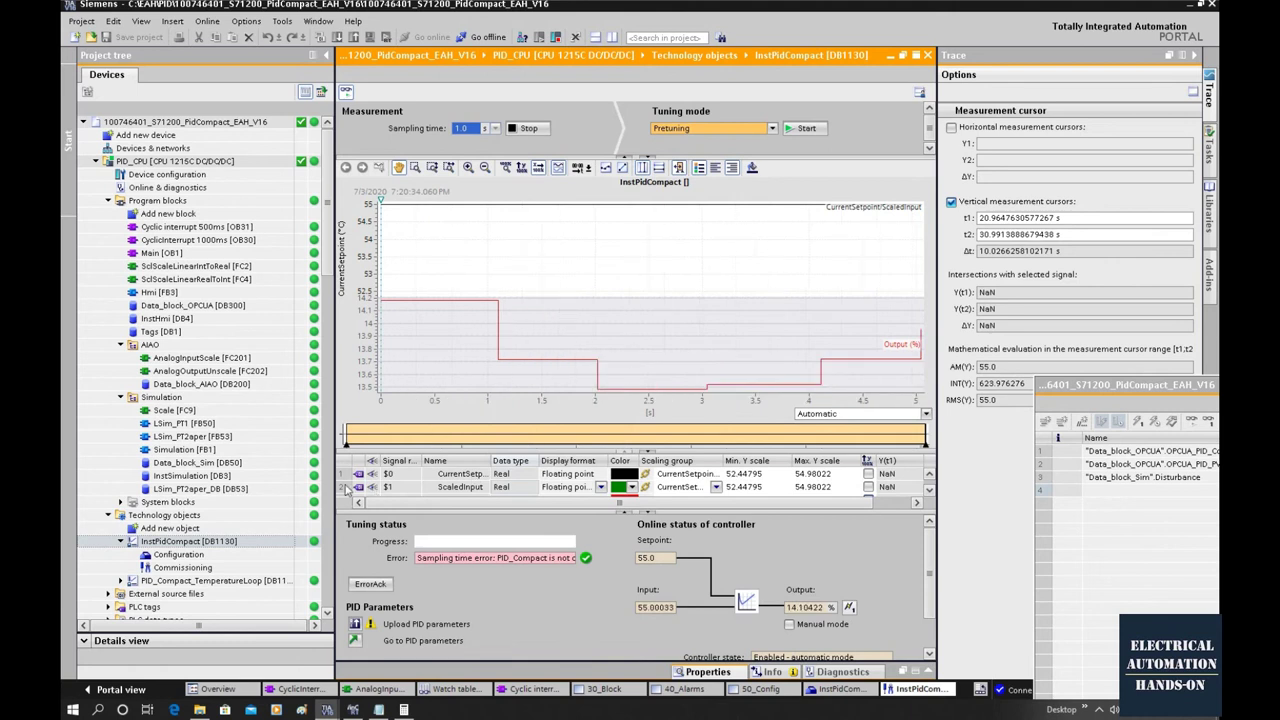
pyautogui.moveTo(812, 513); pyautogui.dragTo(812, 558)
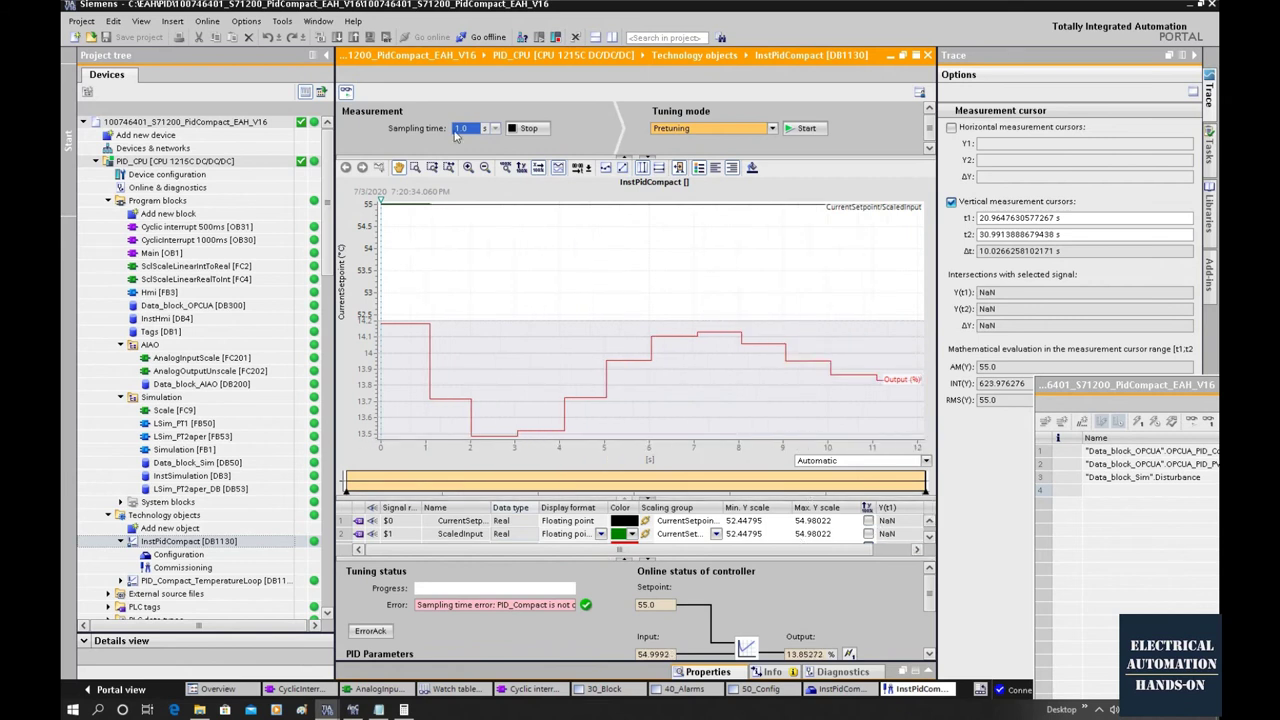
pyautogui.click(521, 168)
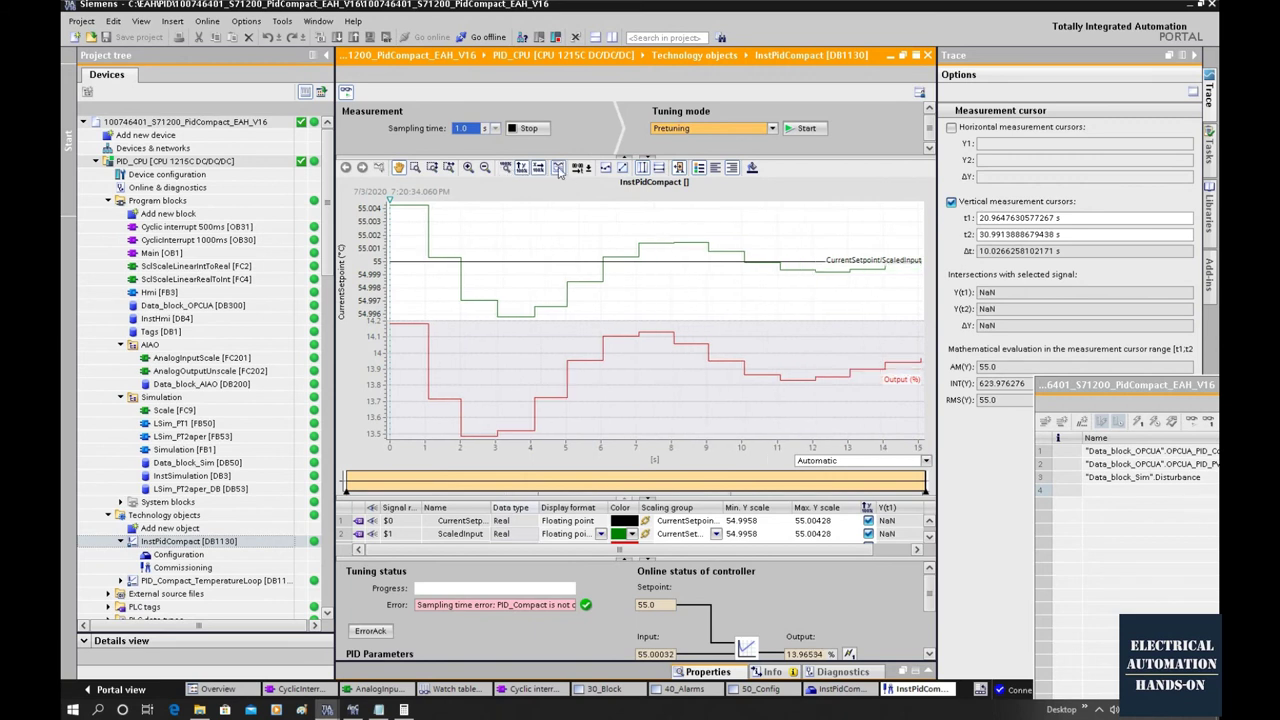
pyautogui.click(560, 168)
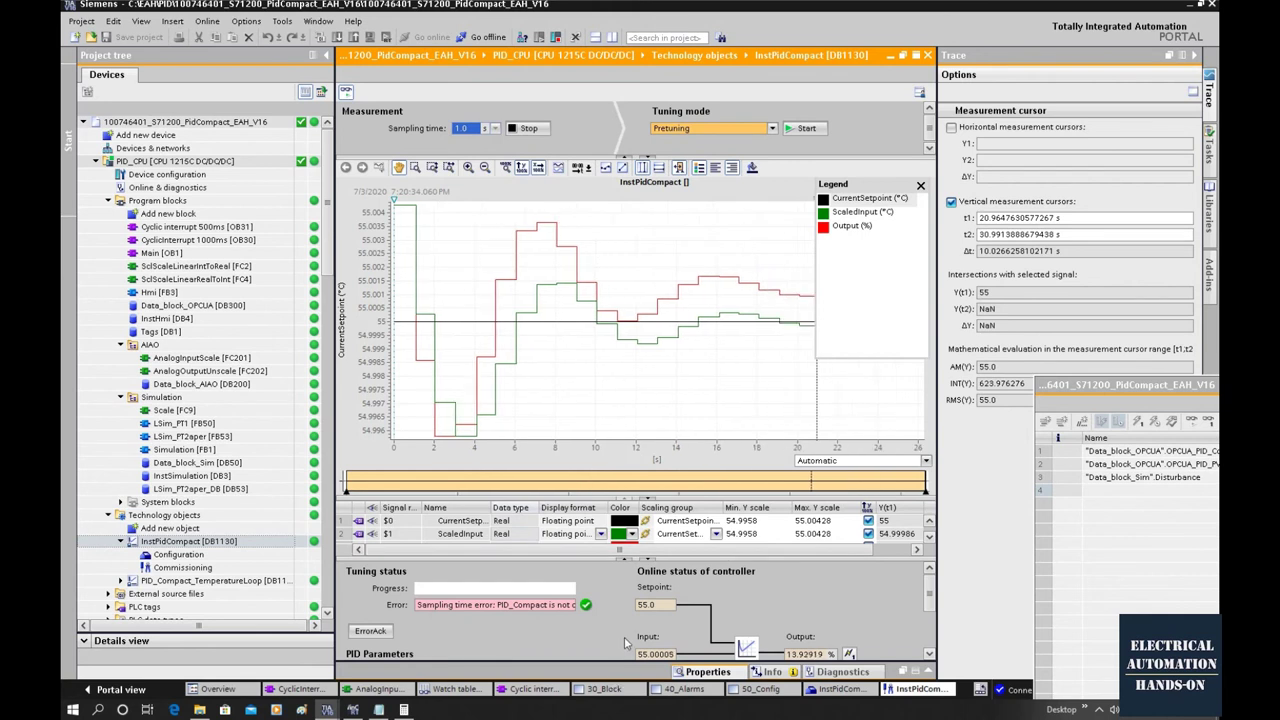
# Switch to the HMI simulator, set the controller setpoint to 50, and uncover the trend chart to watch the step response.
pyautogui.click(353, 709)
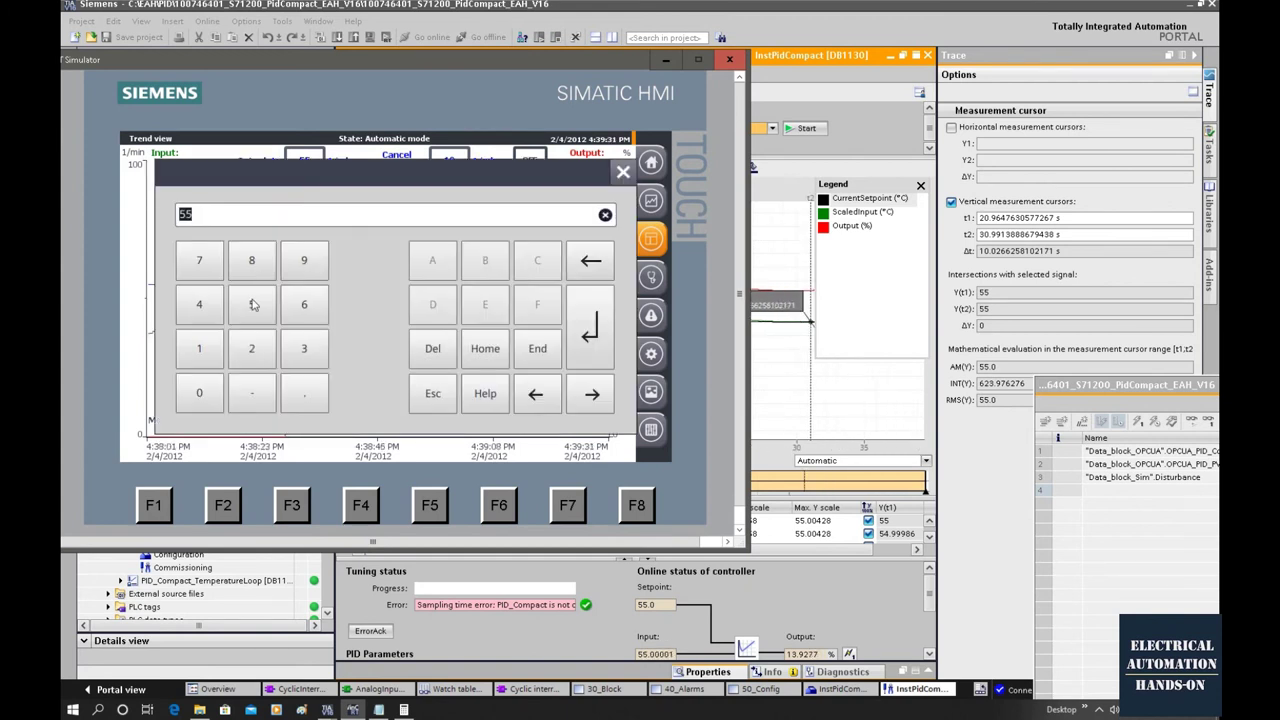
pyautogui.click(600, 330)
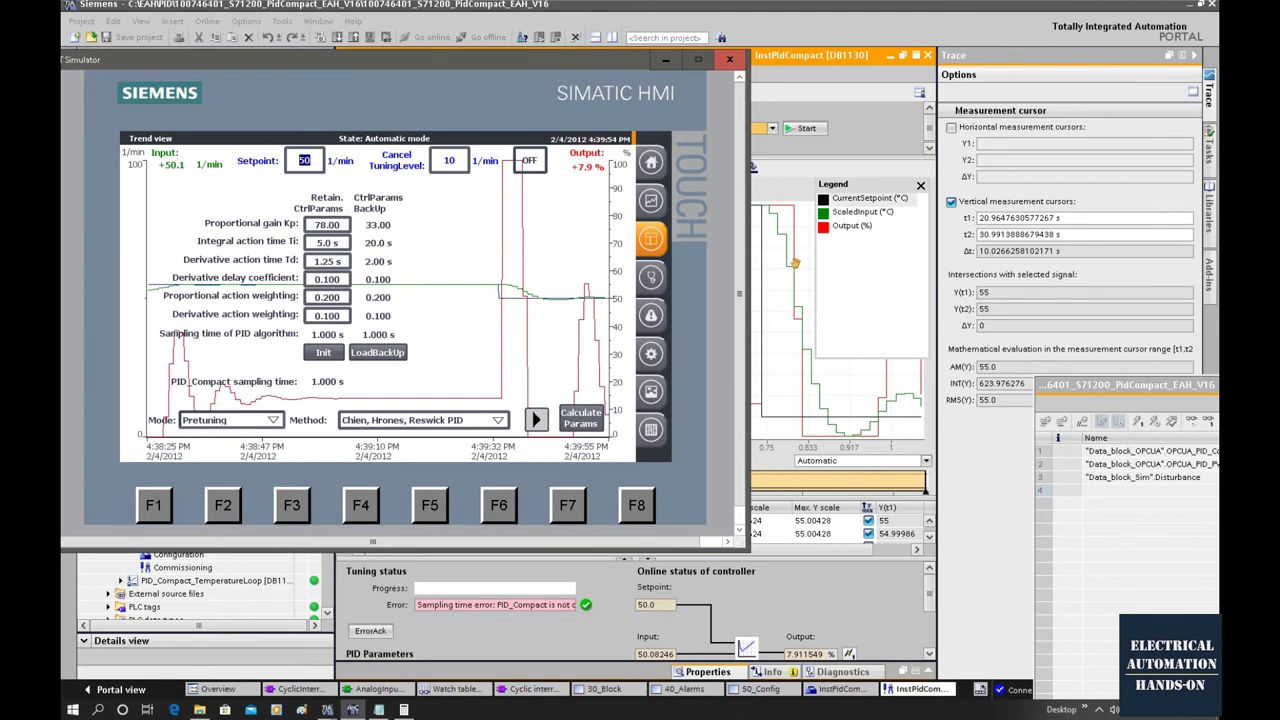
pyautogui.moveTo(620, 68); pyautogui.dragTo(204, 58)
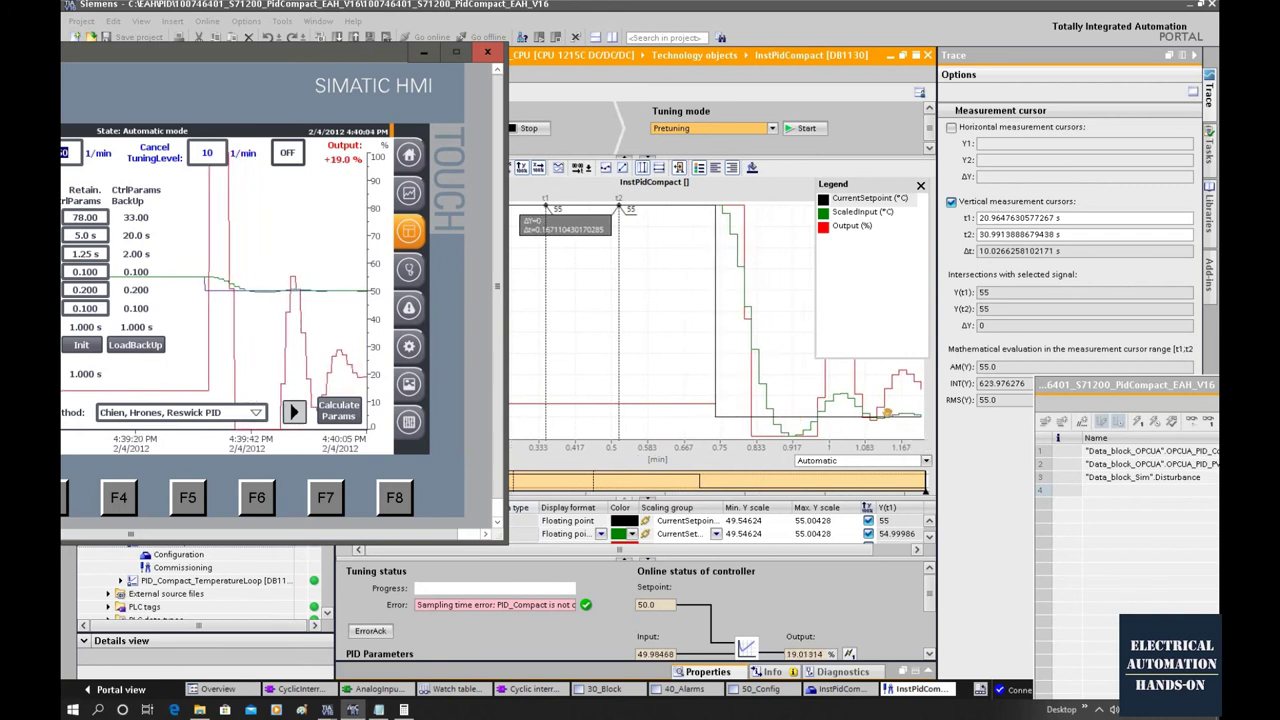
# Step the HMI setpoint to 55 and back to 50 to check both responses in the trend chart.
pyautogui.doubleClick(306, 50)
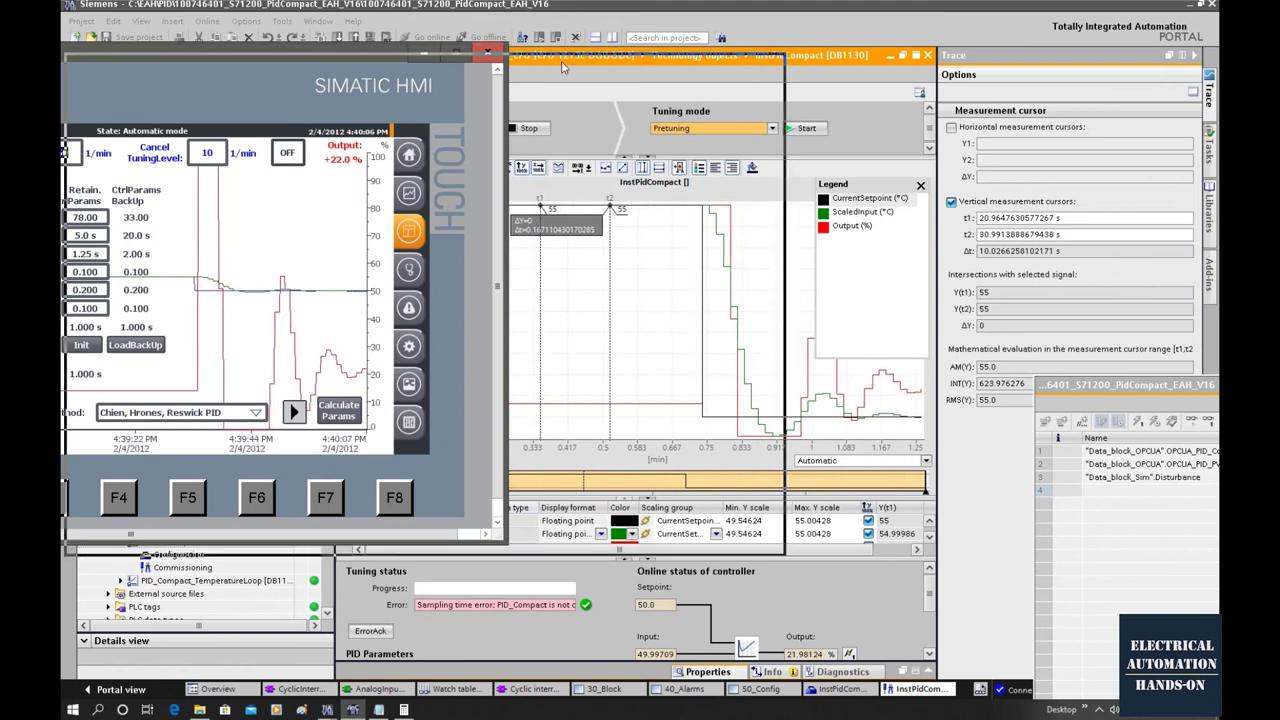
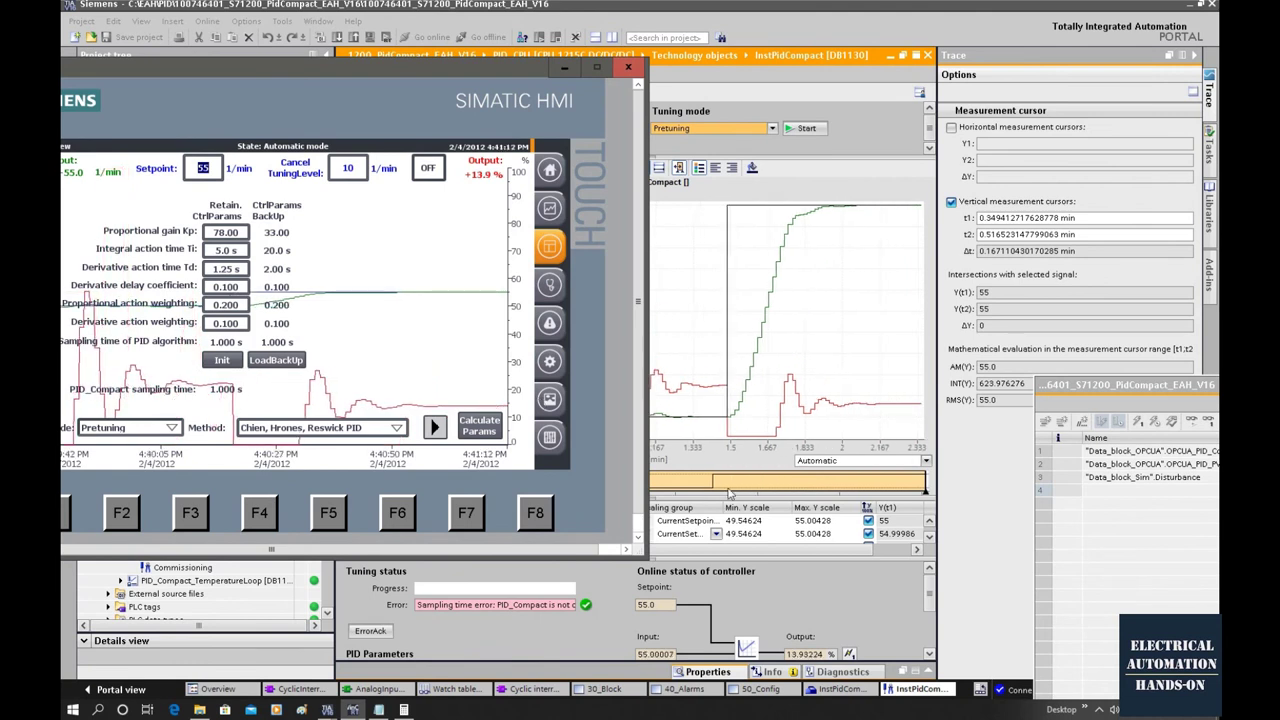
pyautogui.moveTo(723, 465); pyautogui.dragTo(721, 461)
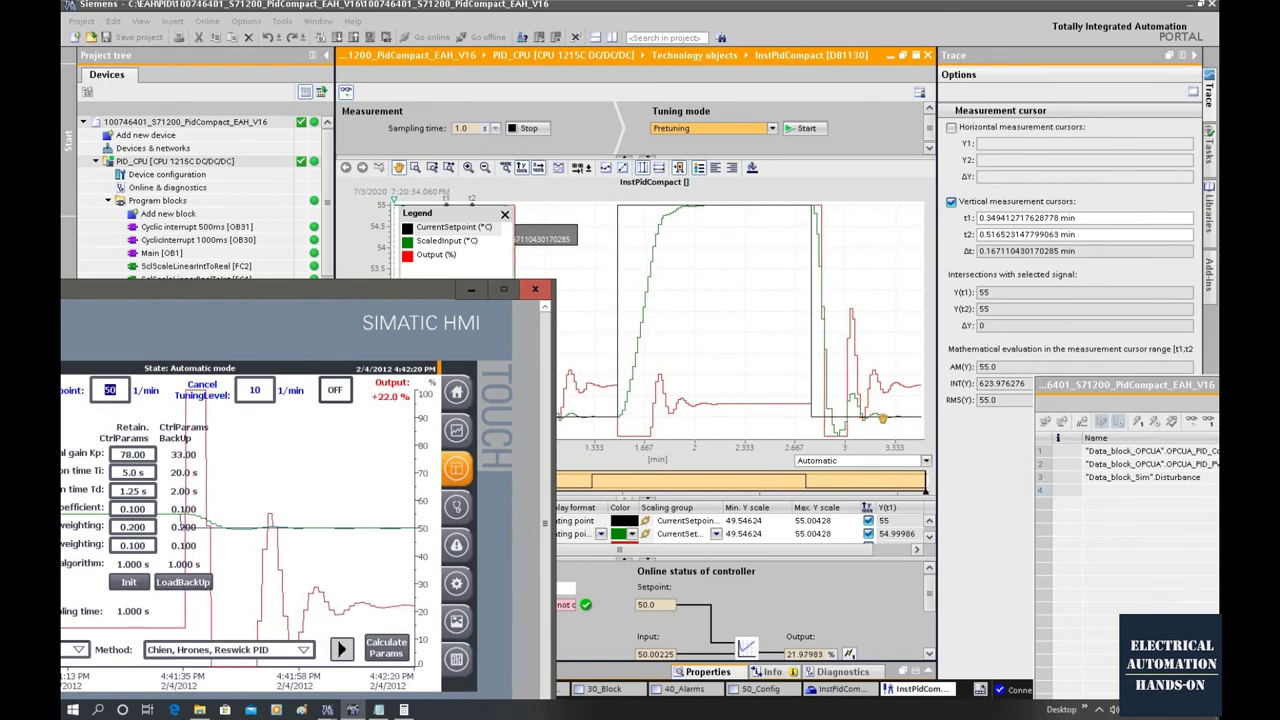
# Set the integral action time Ti to 8.0 s in the HMI controller parameters.
pyautogui.moveTo(348, 294)
pyautogui.mouseDown()
pyautogui.moveTo(400, 220)
pyautogui.moveTo(564, 190)
pyautogui.mouseUp()
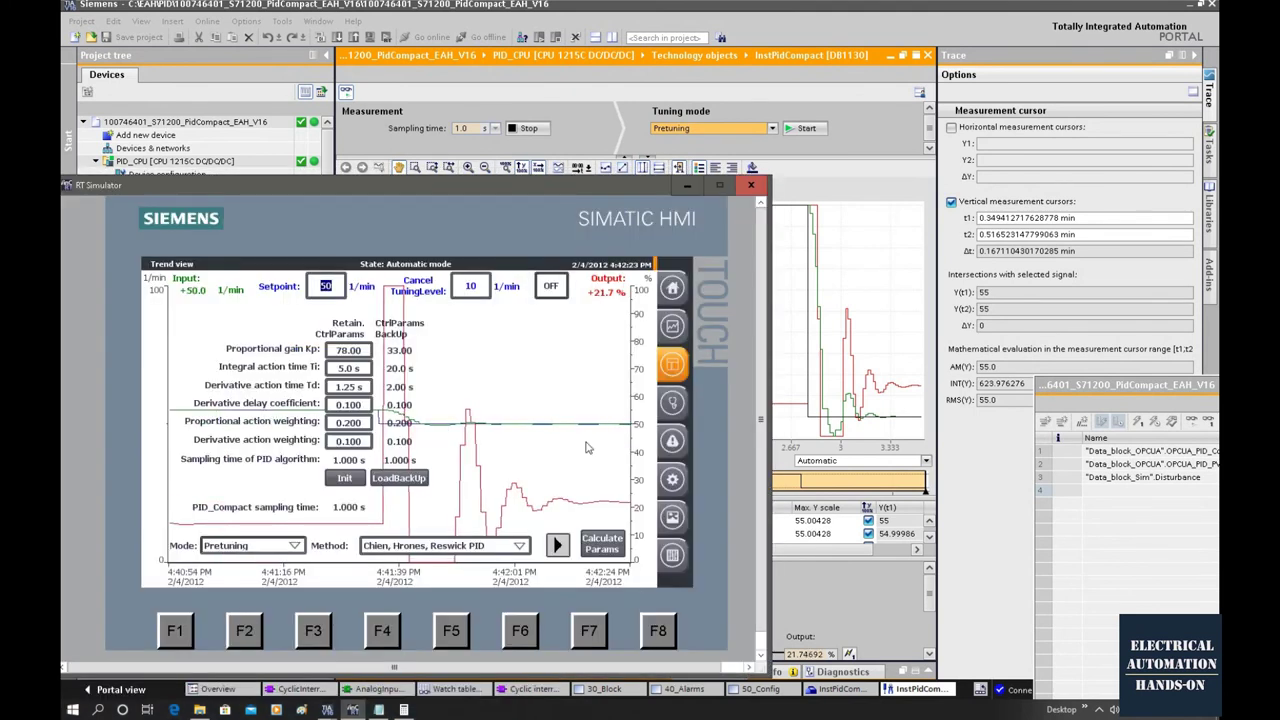
pyautogui.click(344, 368)
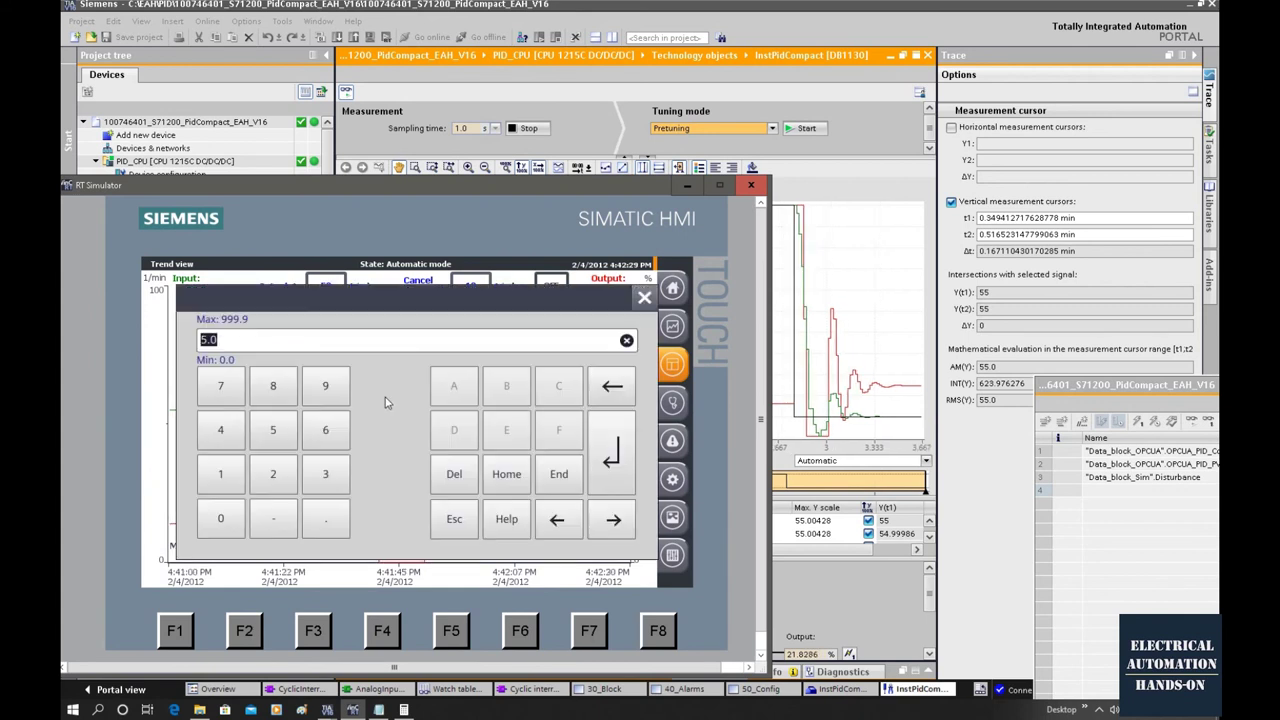
pyautogui.click(271, 398)
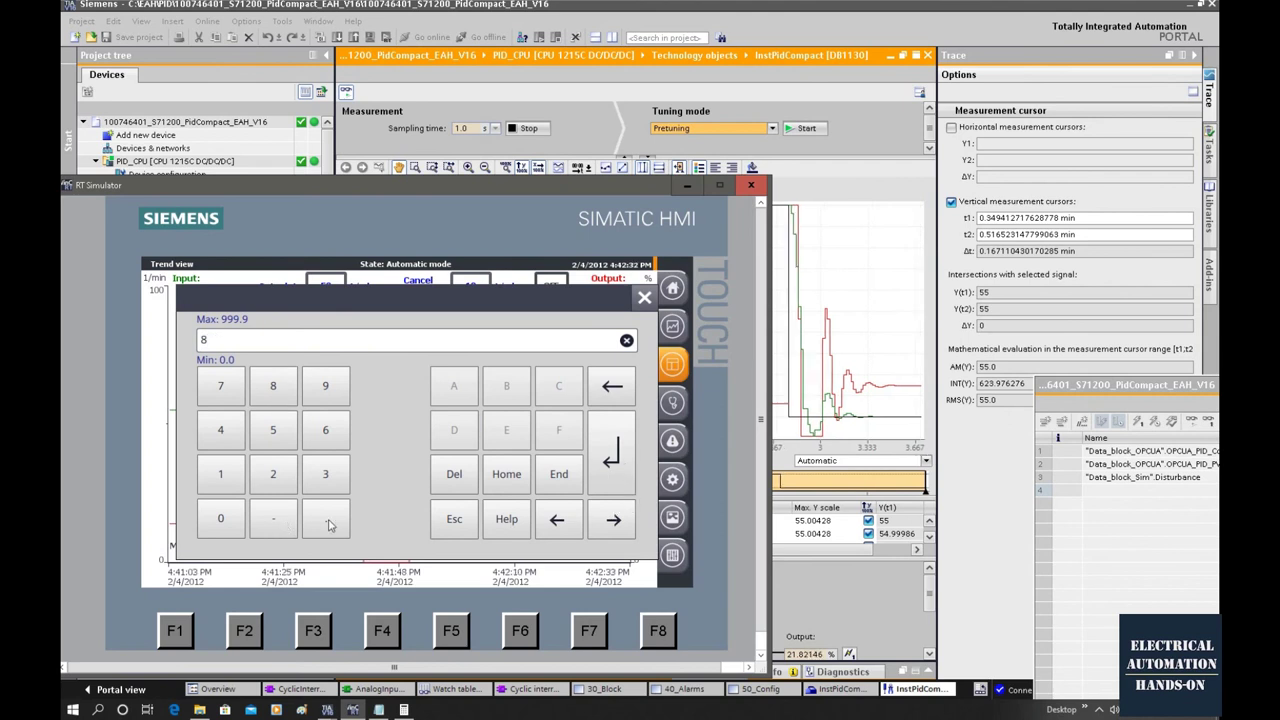
pyautogui.click(614, 462)
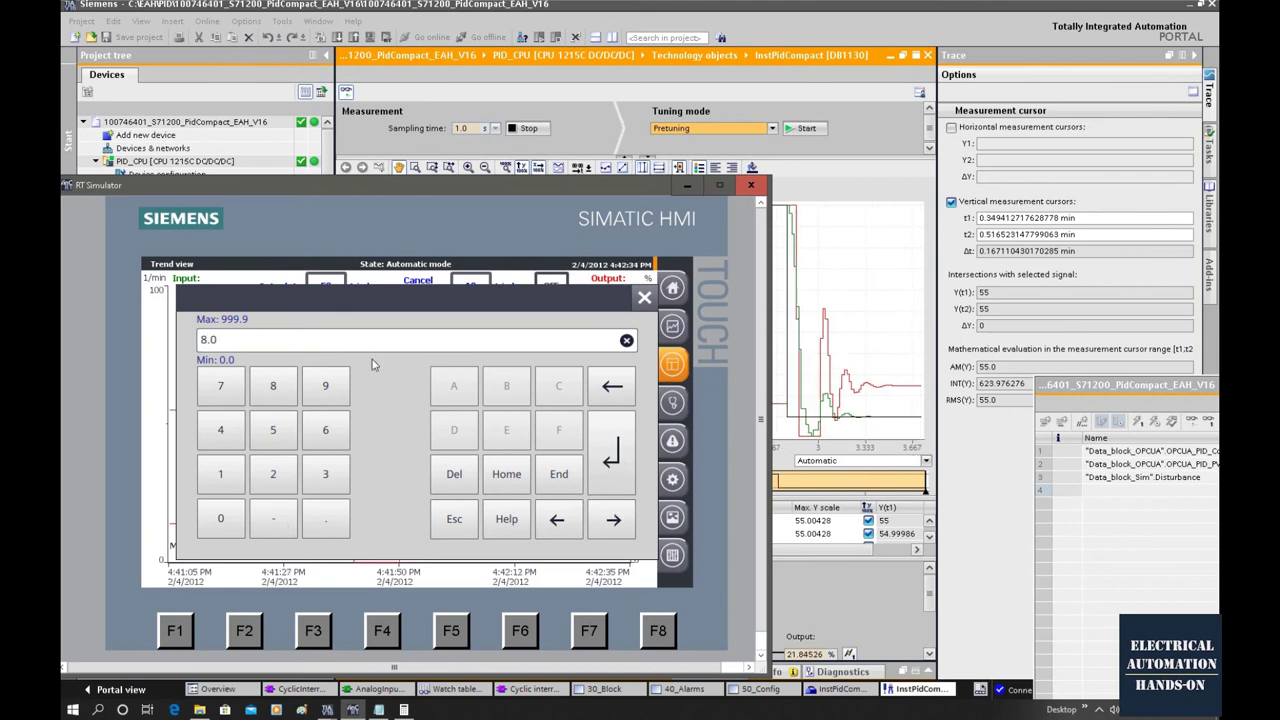
# Set the proportional gain Kp to 70 in the HMI controller parameters.
pyautogui.click(312, 400)
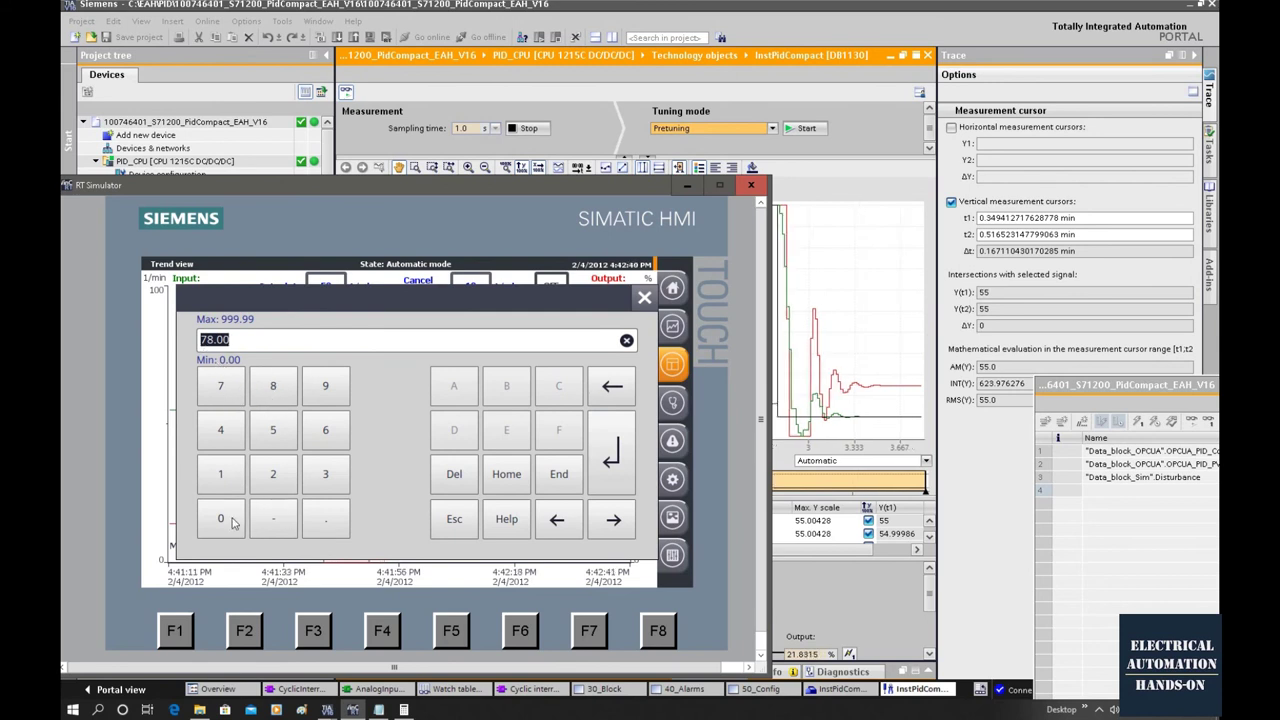
pyautogui.write('70')
pyautogui.click(608, 468)
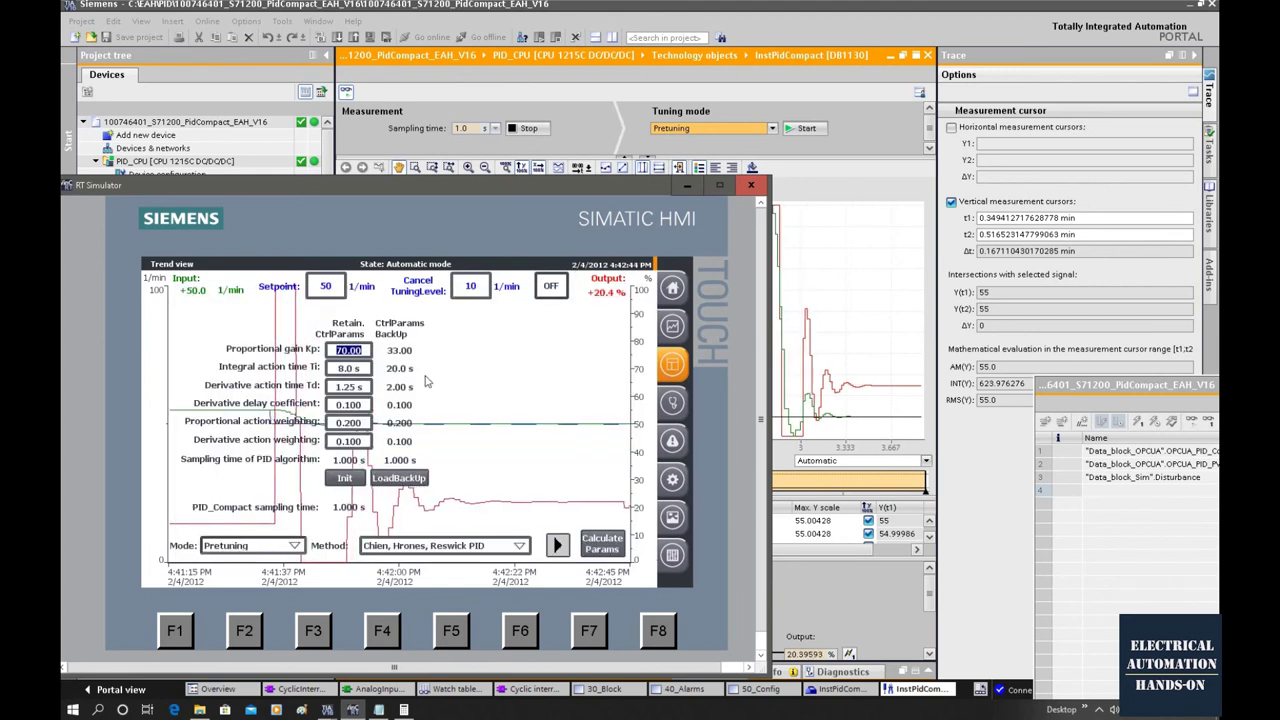
# Raise the setpoint to 55 and uncover the trend chart to watch the response with the adjusted gain and integral time.
pyautogui.click(325, 286)
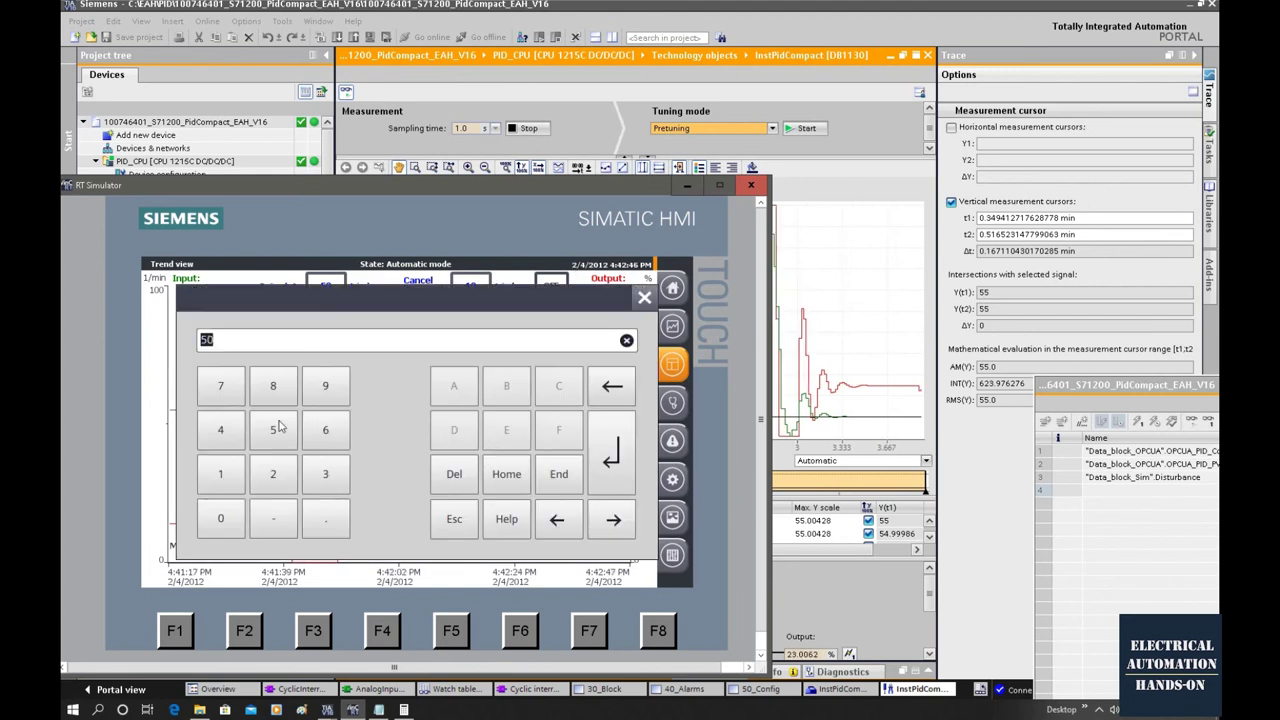
pyautogui.click(278, 430)
pyautogui.click(278, 430)
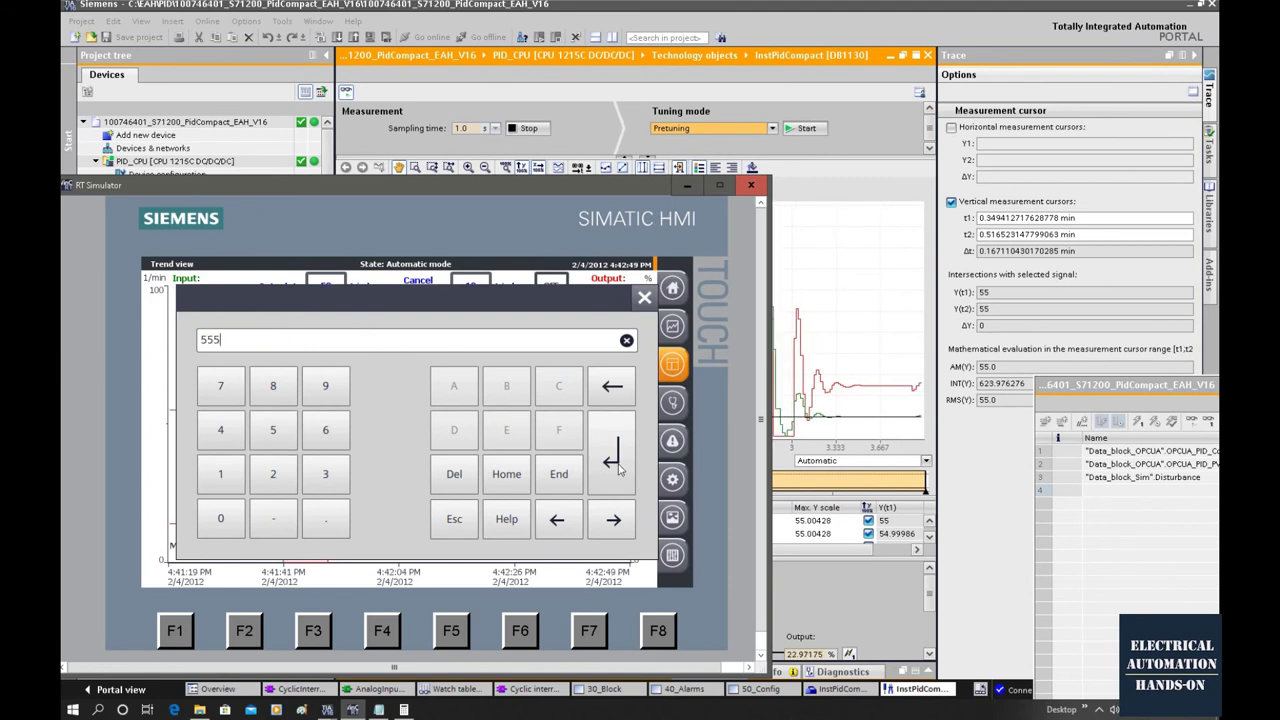
pyautogui.click(620, 398)
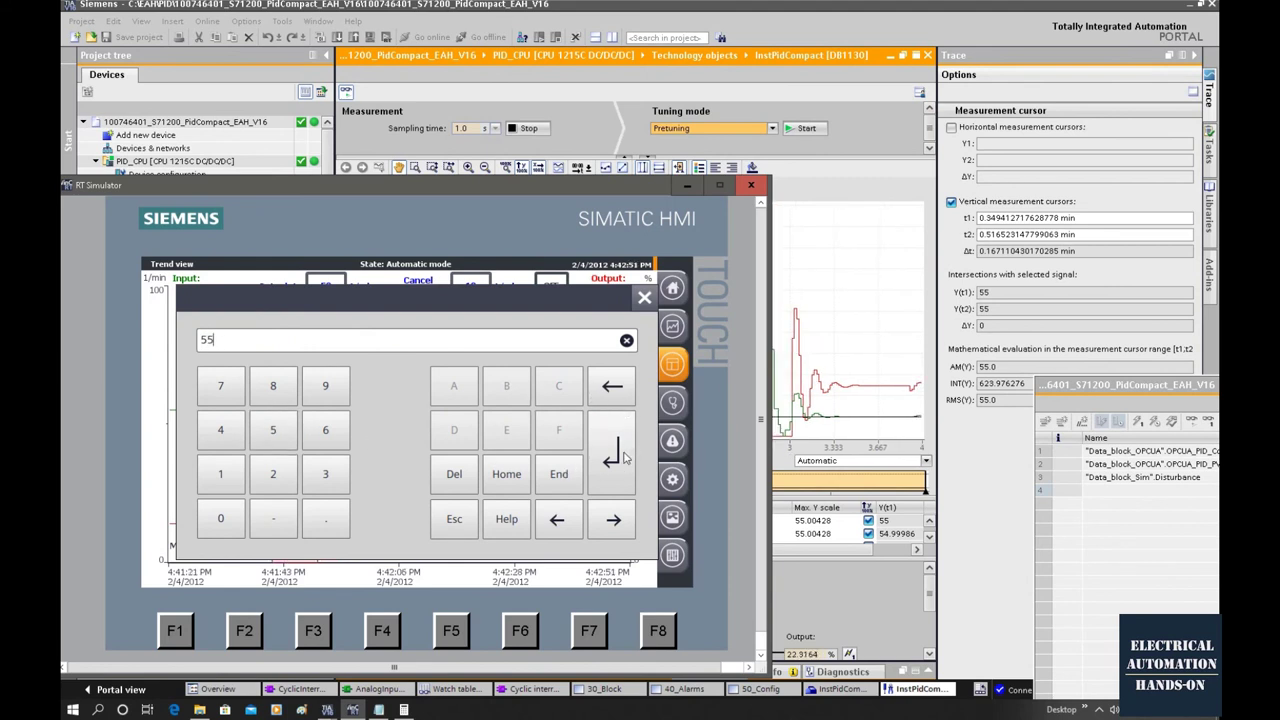
pyautogui.click(617, 455)
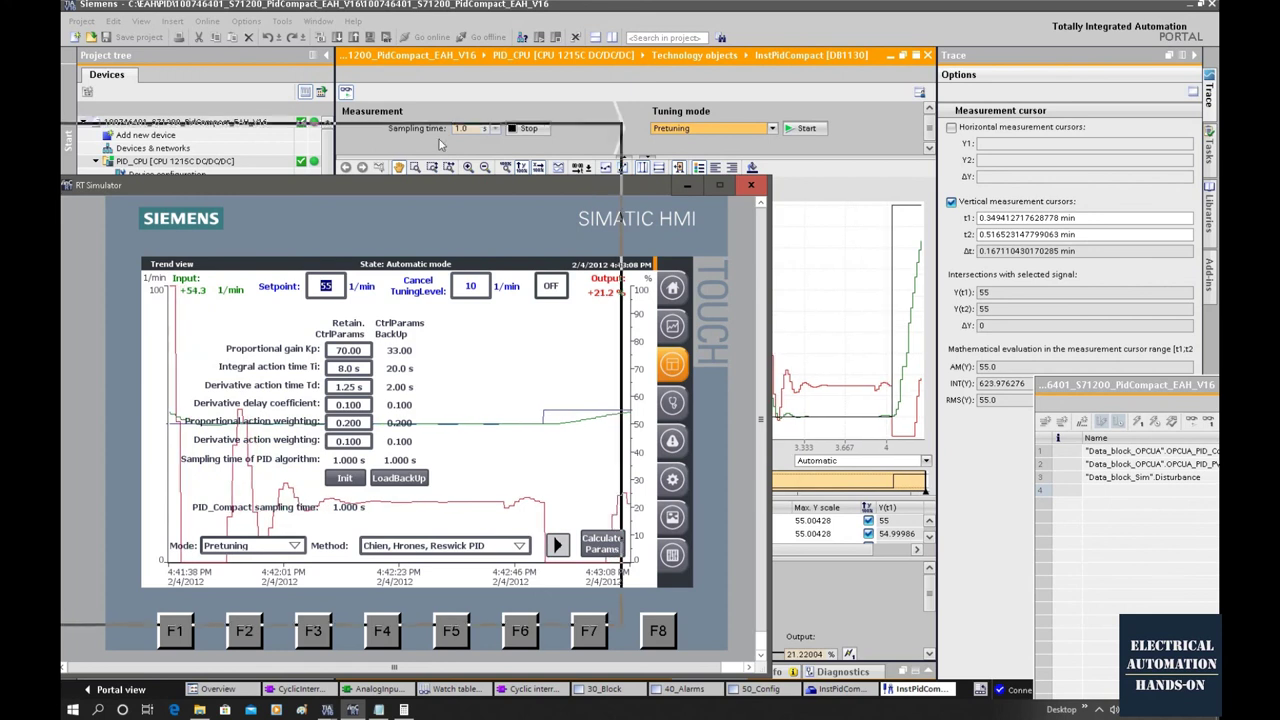
pyautogui.moveTo(588, 190); pyautogui.dragTo(424, 130)
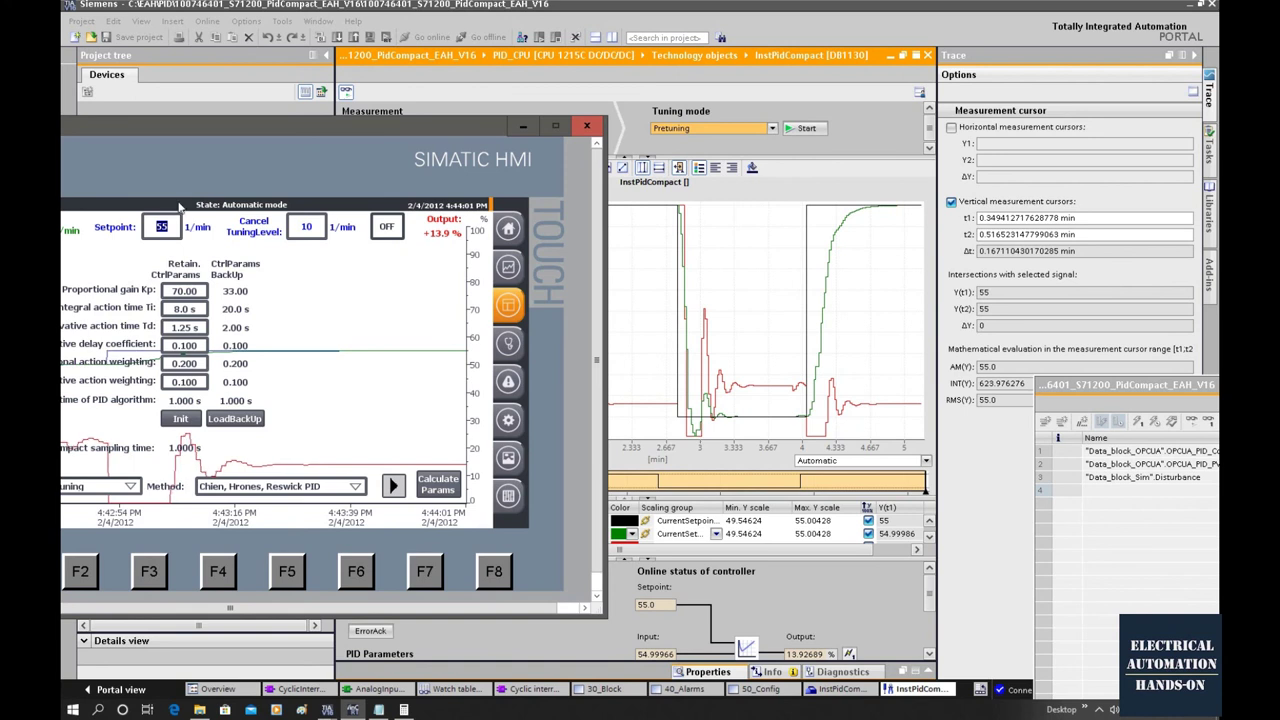
# Lower the setpoint to 50 and uncover the trend chart to watch the falling step response.
pyautogui.moveTo(401, 132); pyautogui.dragTo(502, 154)
pyautogui.click(262, 248)
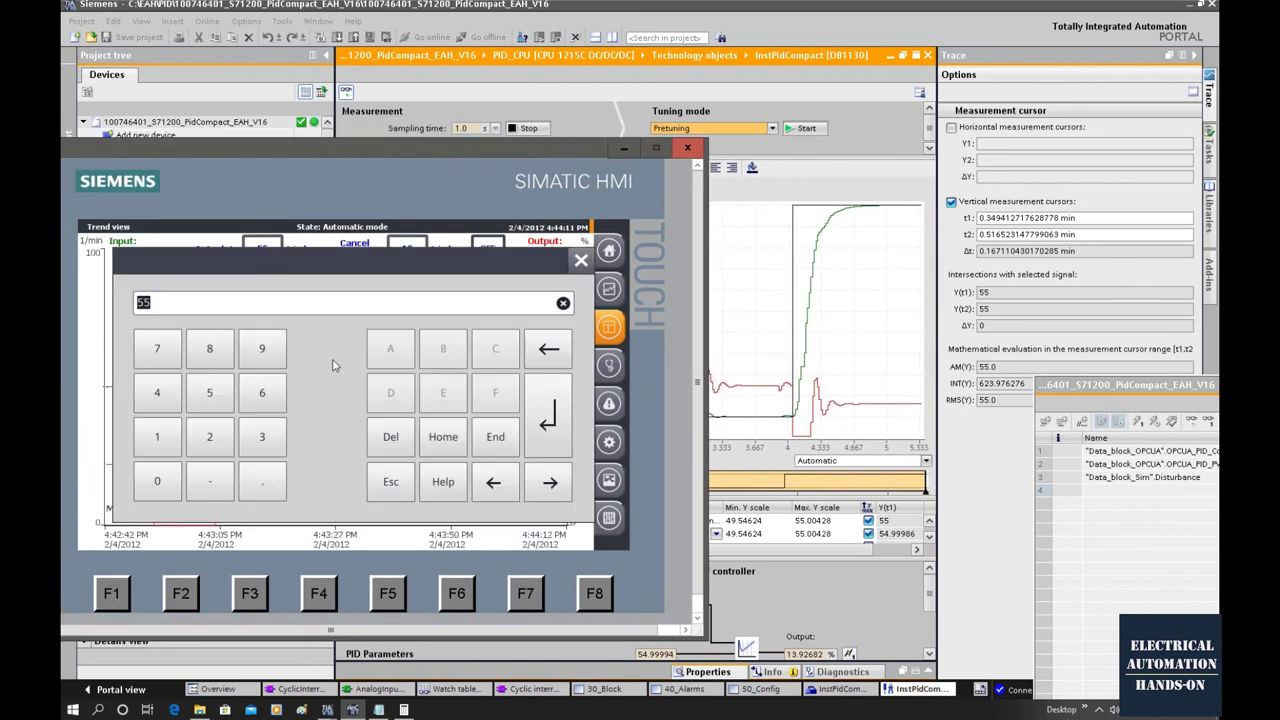
pyautogui.write('5')
pyautogui.click(157, 483)
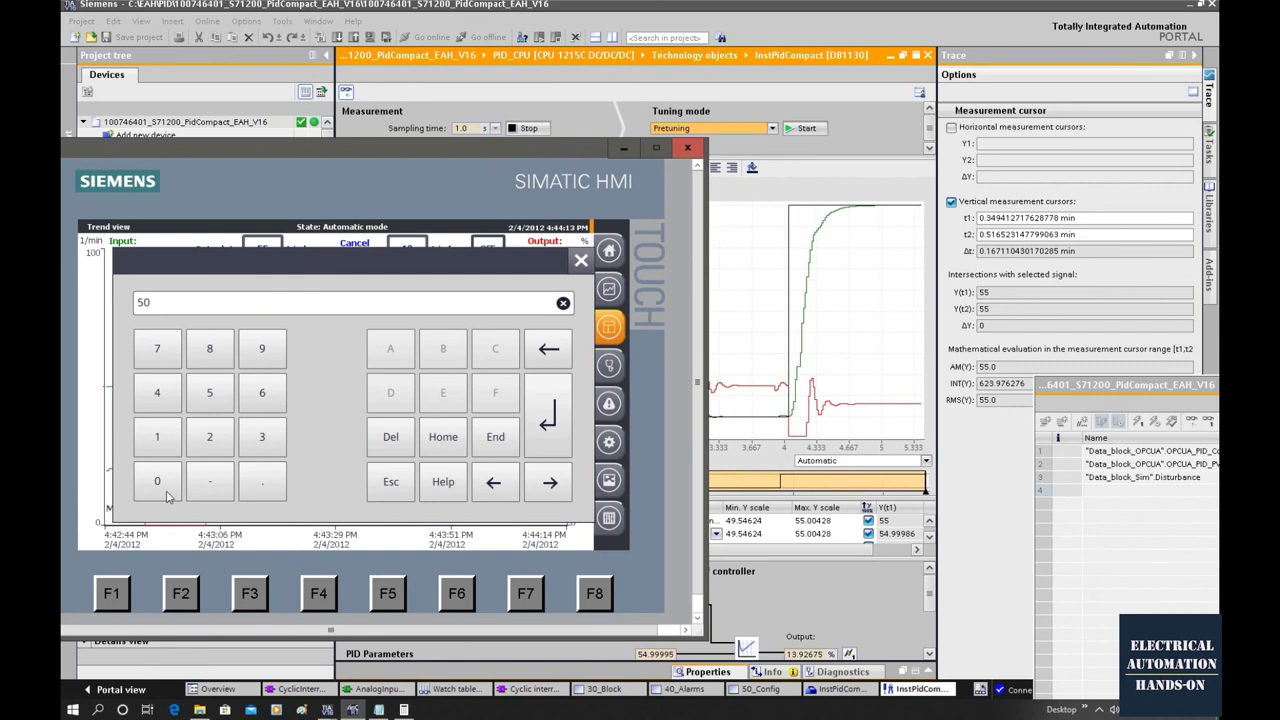
pyautogui.click(557, 440)
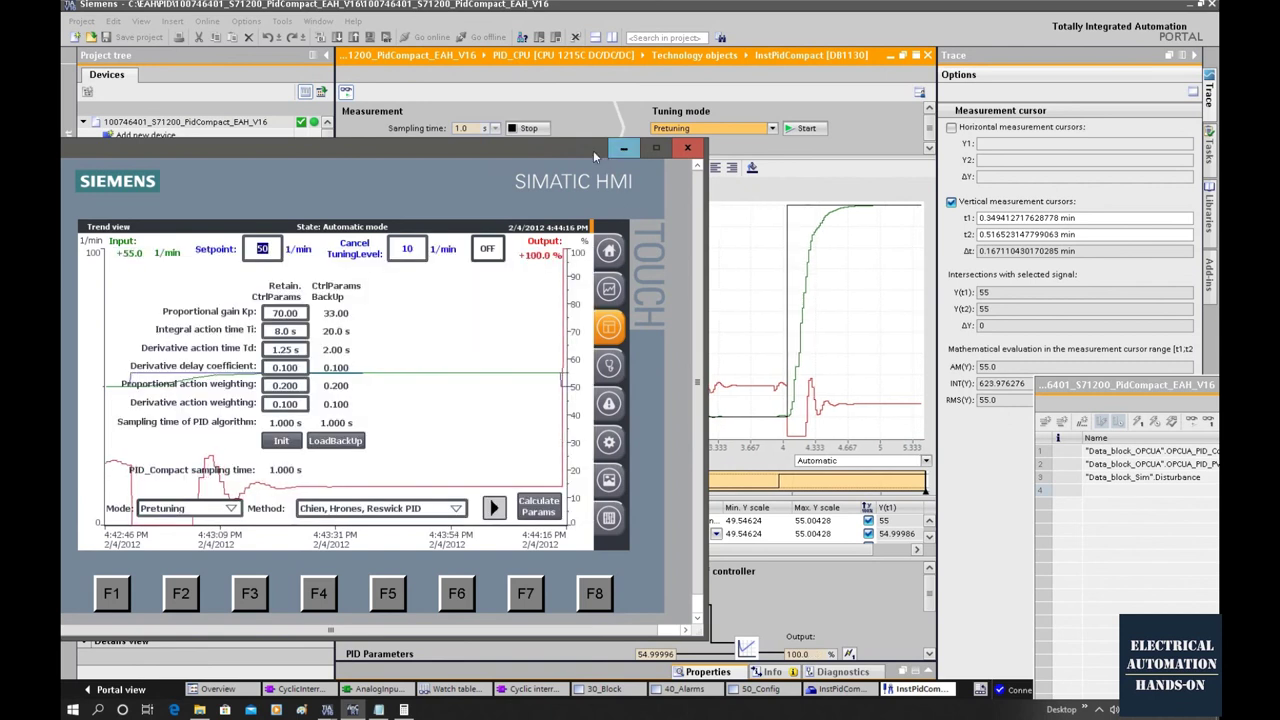
pyautogui.moveTo(516, 146); pyautogui.dragTo(262, 81)
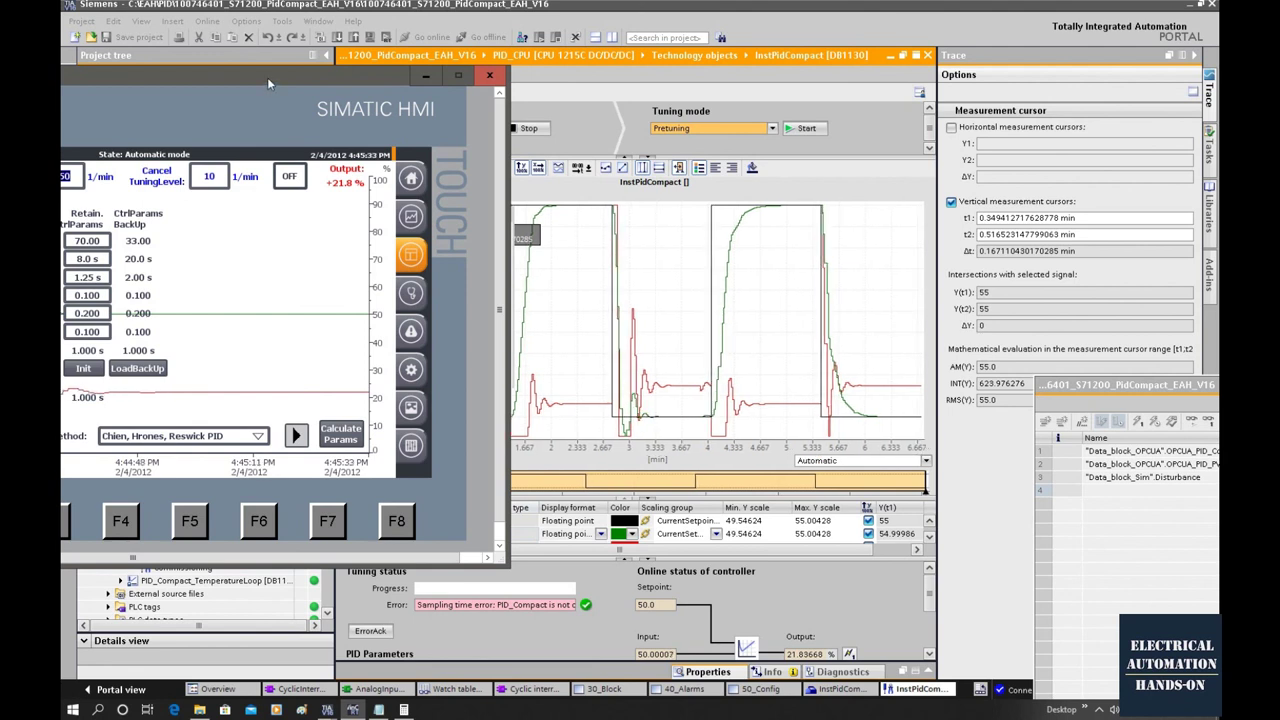
# Compare the step responses in the trend chart with the HMI parameters and the calculated values in the Notepad notes.
pyautogui.moveTo(267, 77); pyautogui.dragTo(370, 82)
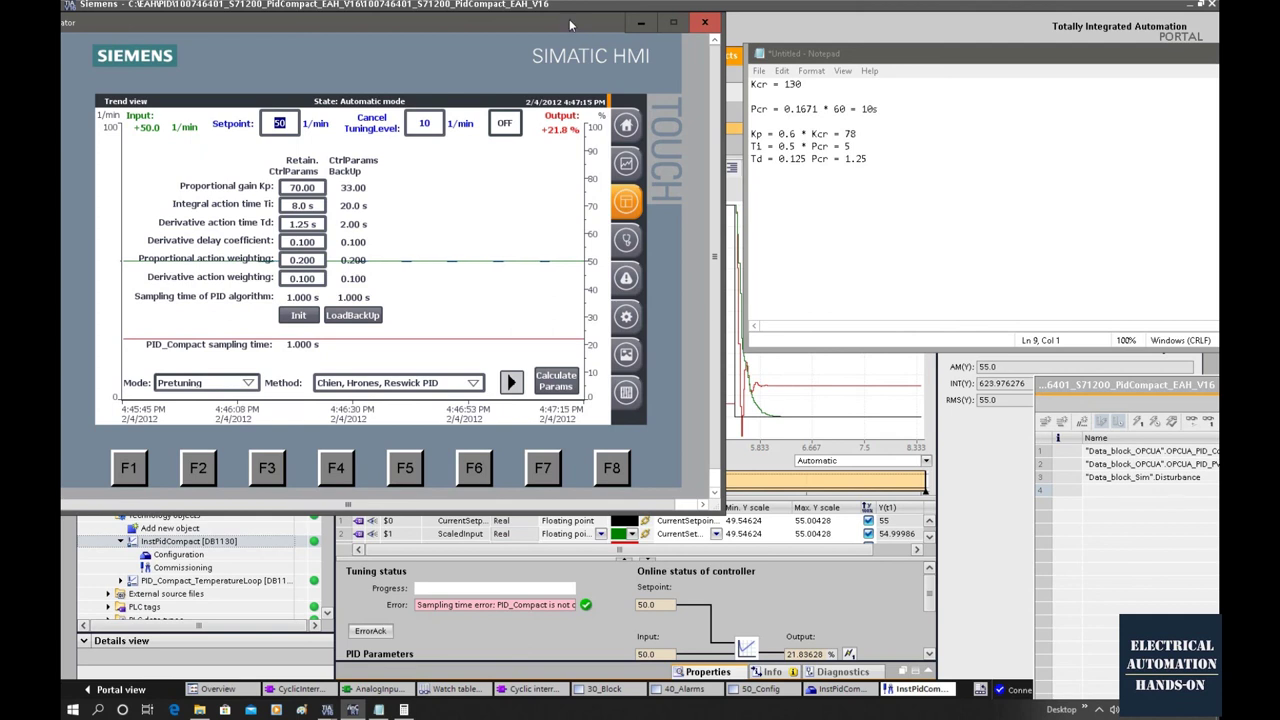
pyautogui.moveTo(578, 28); pyautogui.dragTo(343, 28)
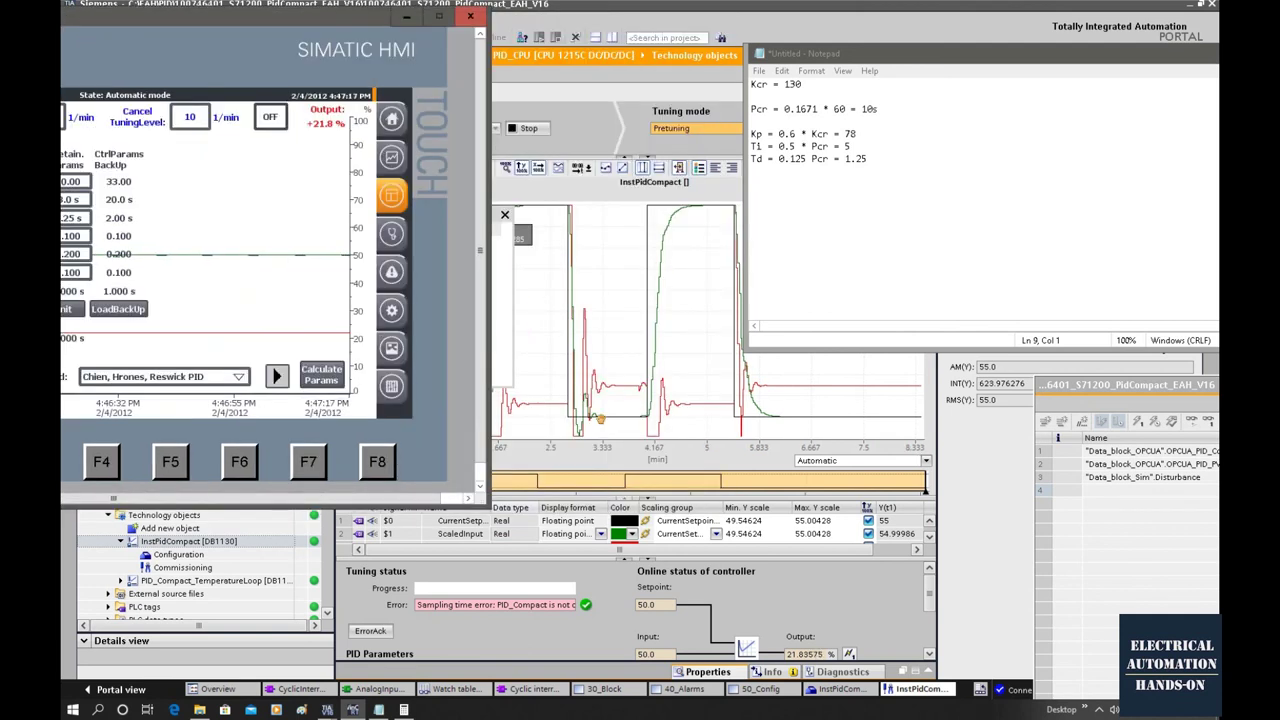